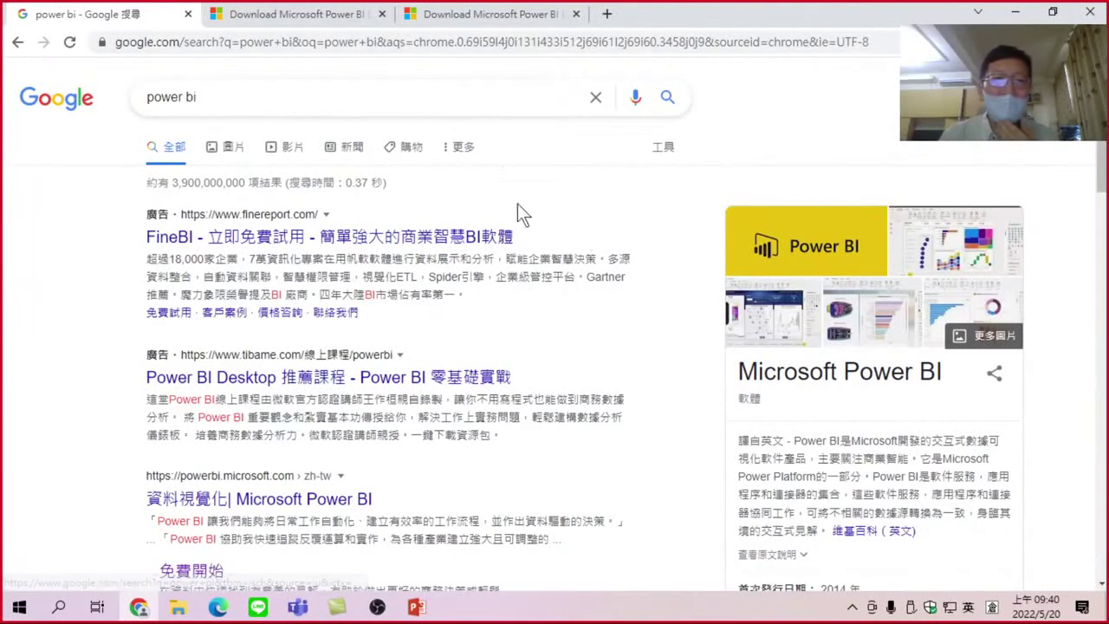
- Search Google for 'power bi下載' from the search suggestions
click(263, 96)
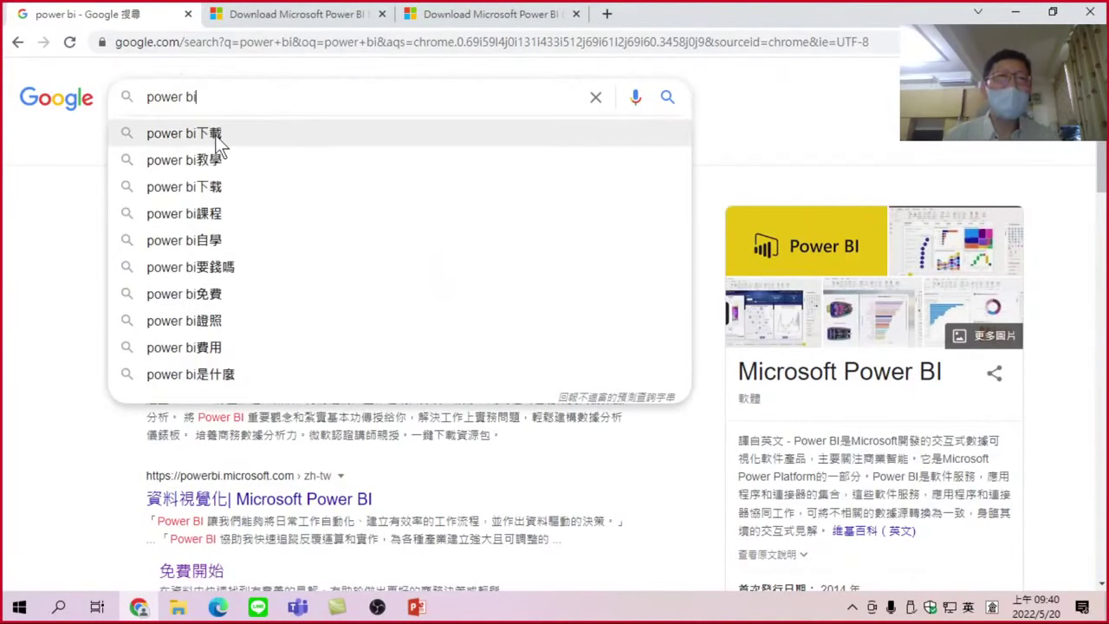
click(215, 135)
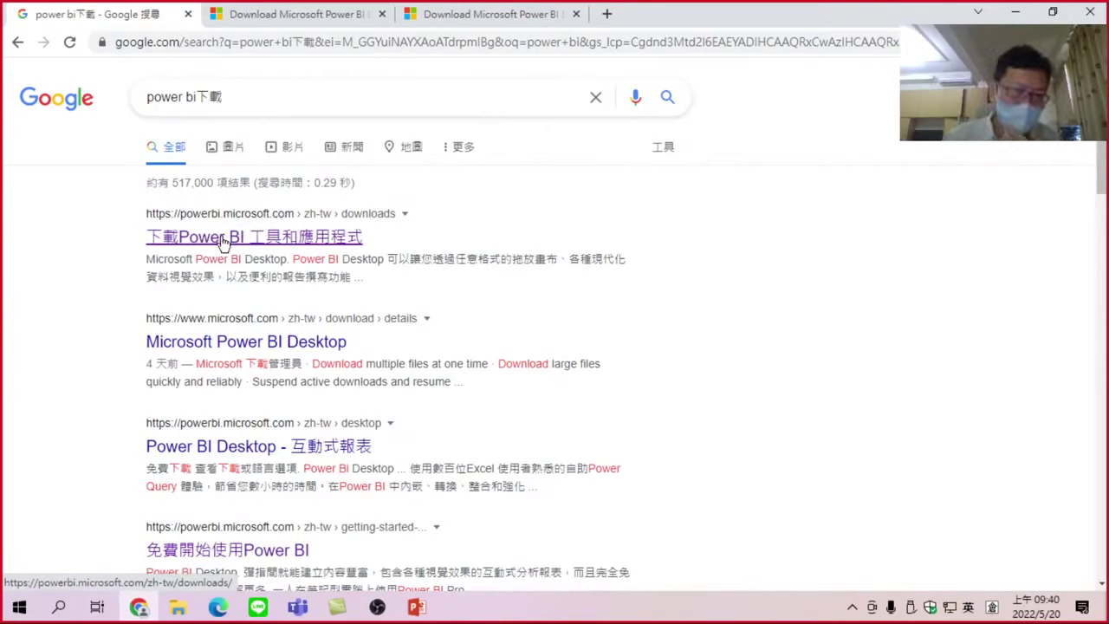
- Open the official Power BI downloads page and its advanced download options for Power BI Desktop
click(223, 241)
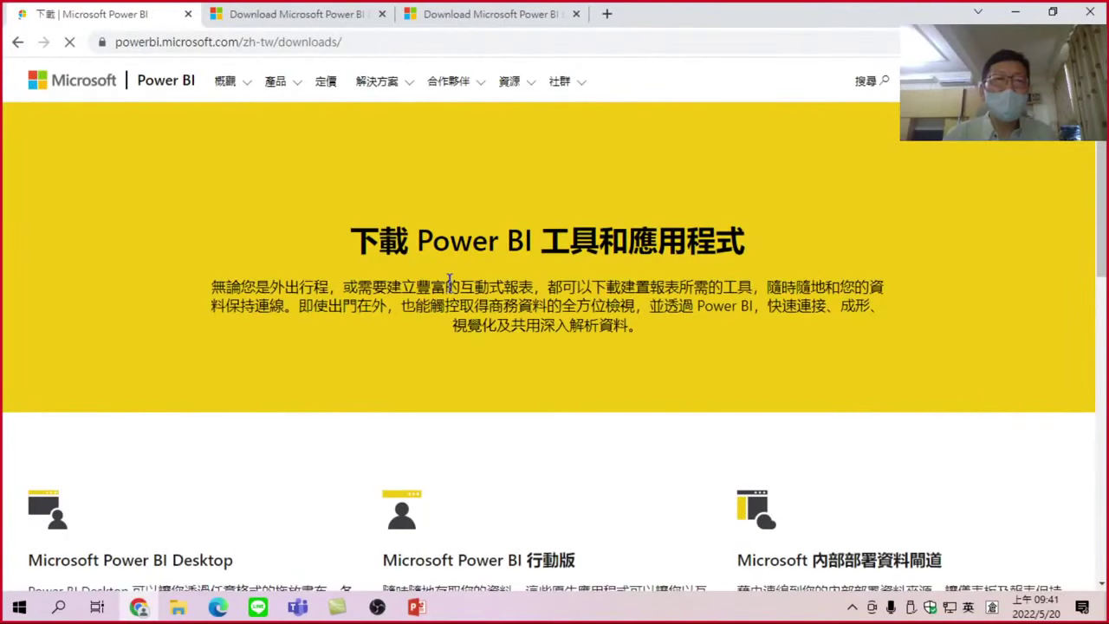
scroll(384, 328, down, 2)
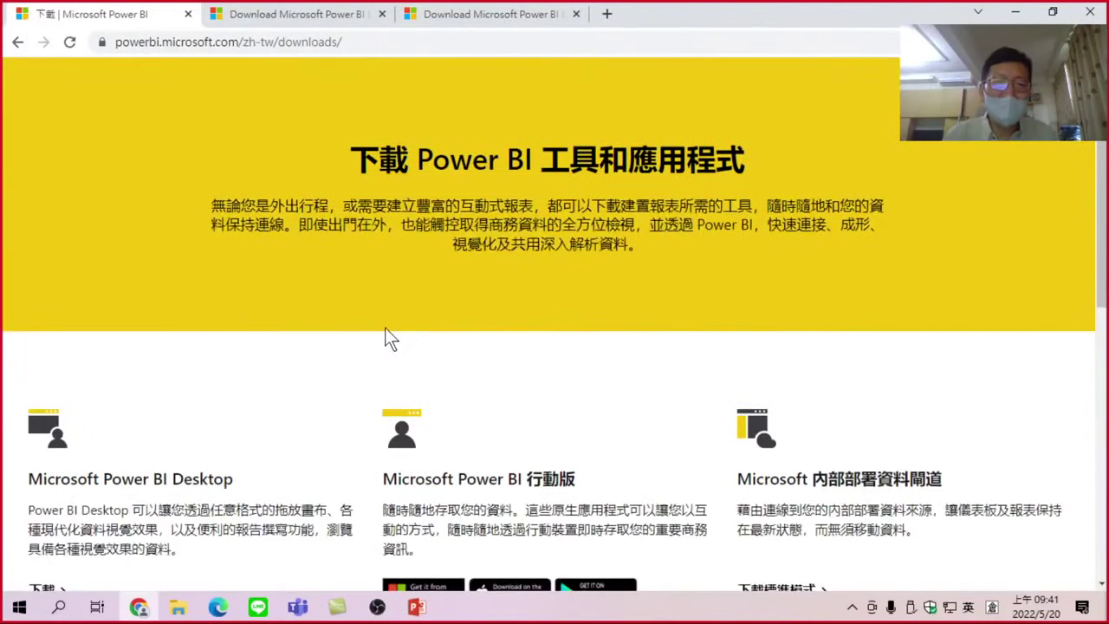
scroll(385, 327, down, 2)
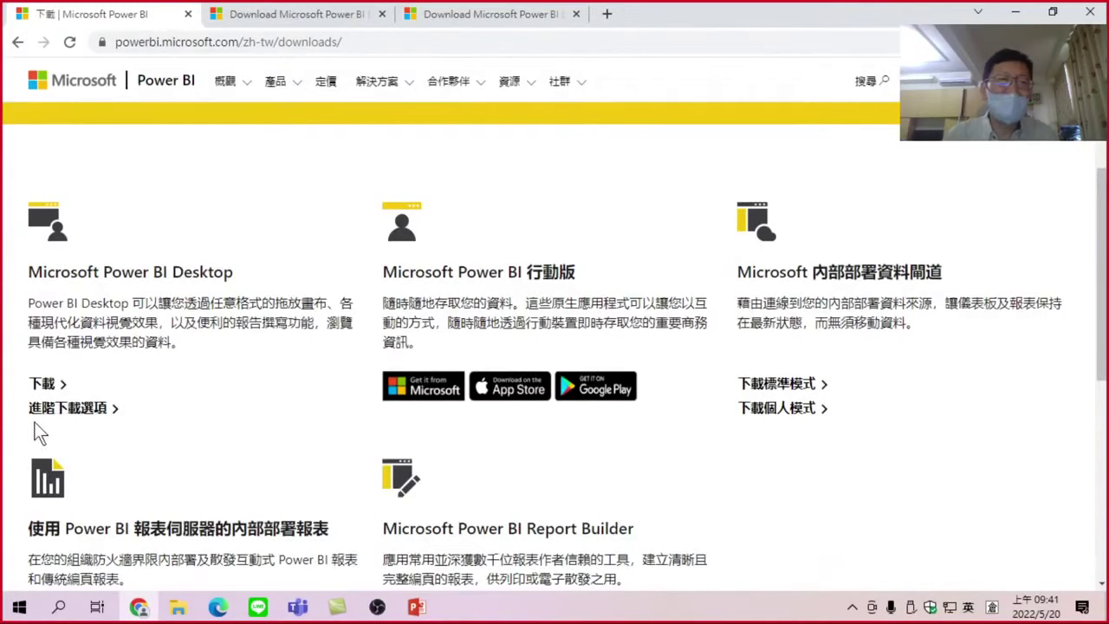
click(82, 415)
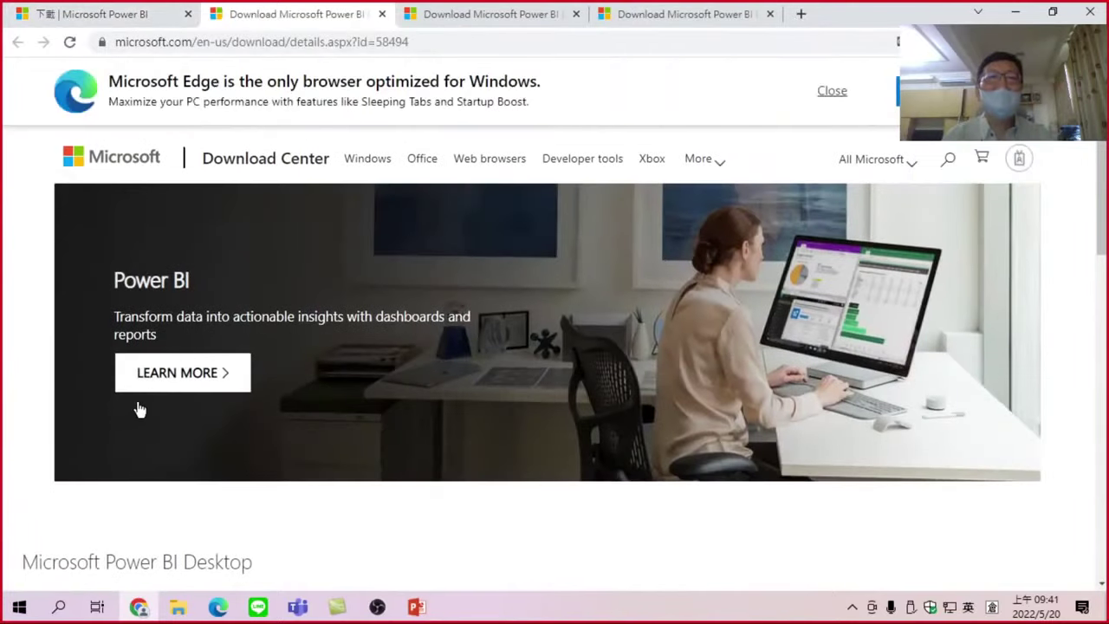
- Switch the Power BI Desktop download page language to Chinese (Traditional)
scroll(334, 356, down, 2)
scroll(331, 356, down, 1)
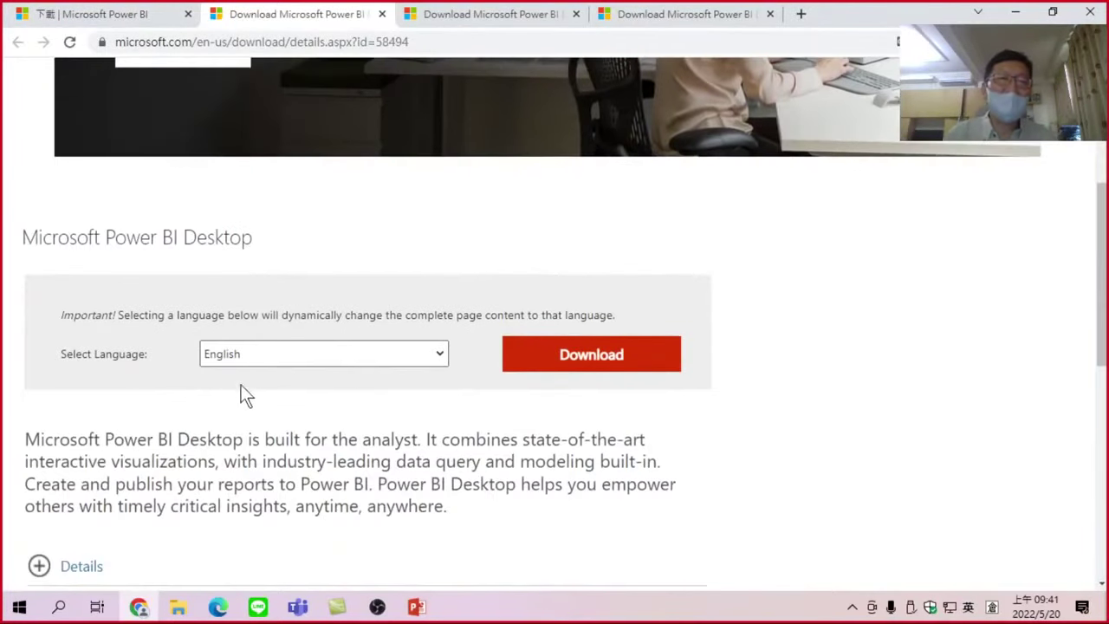
click(441, 351)
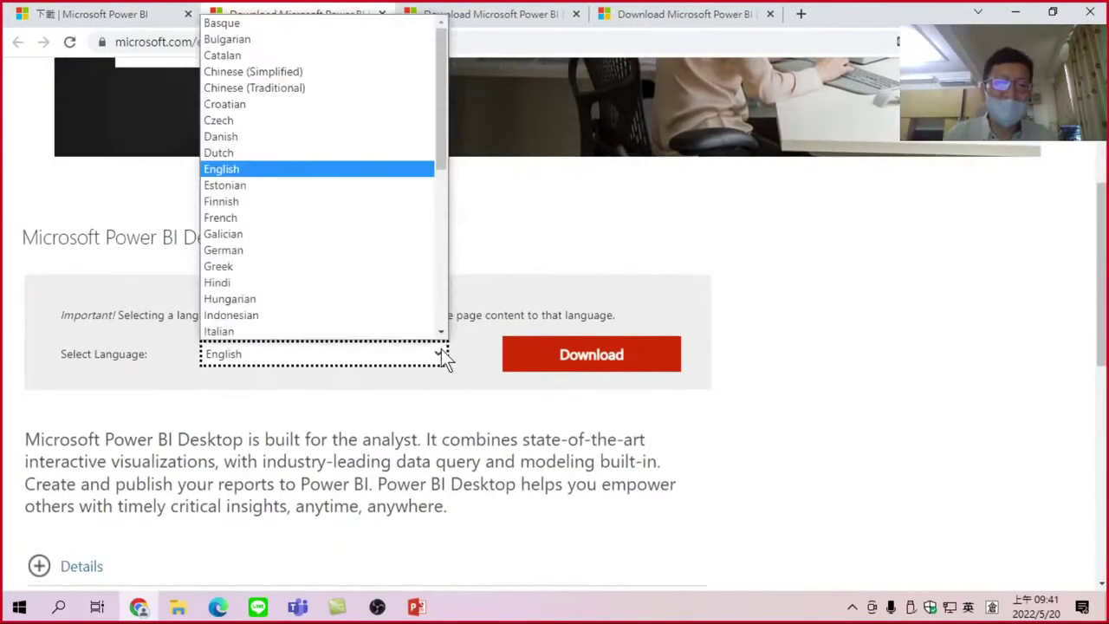
click(305, 87)
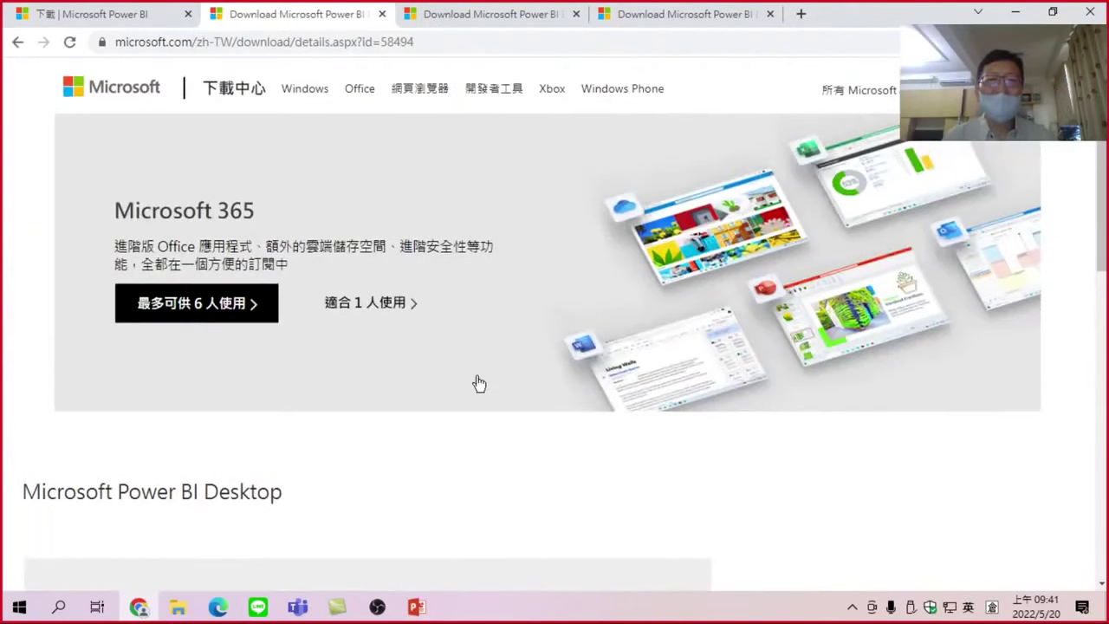
scroll(426, 452, down, 1)
scroll(426, 452, down, 2)
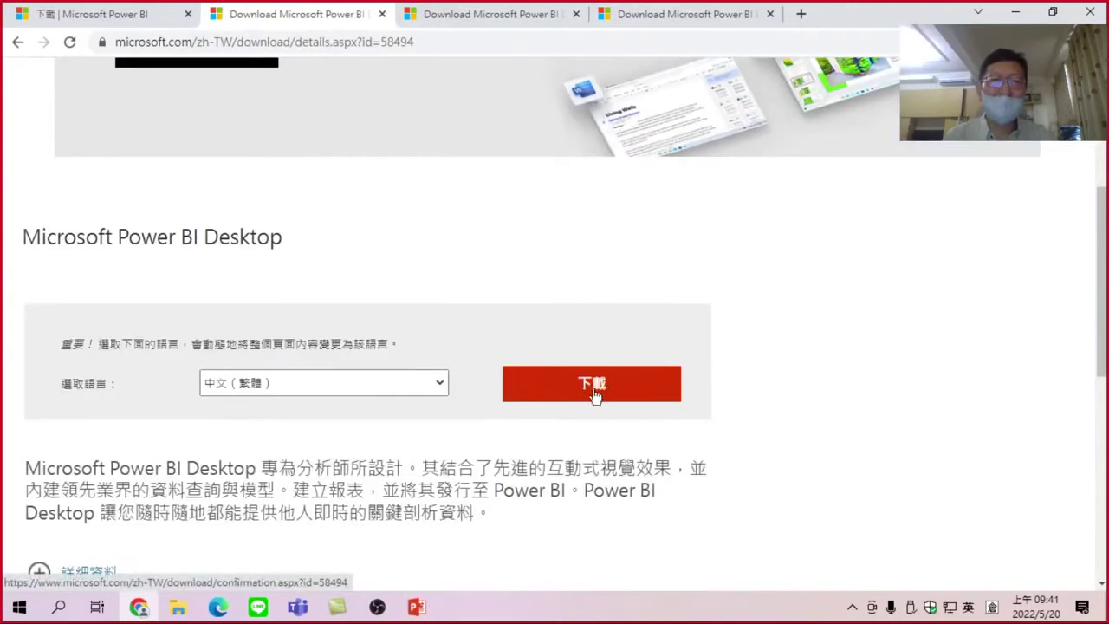
- Select the 64-bit PBIDesktopSetup_x64.exe installer (374.7 MB) for download
click(594, 388)
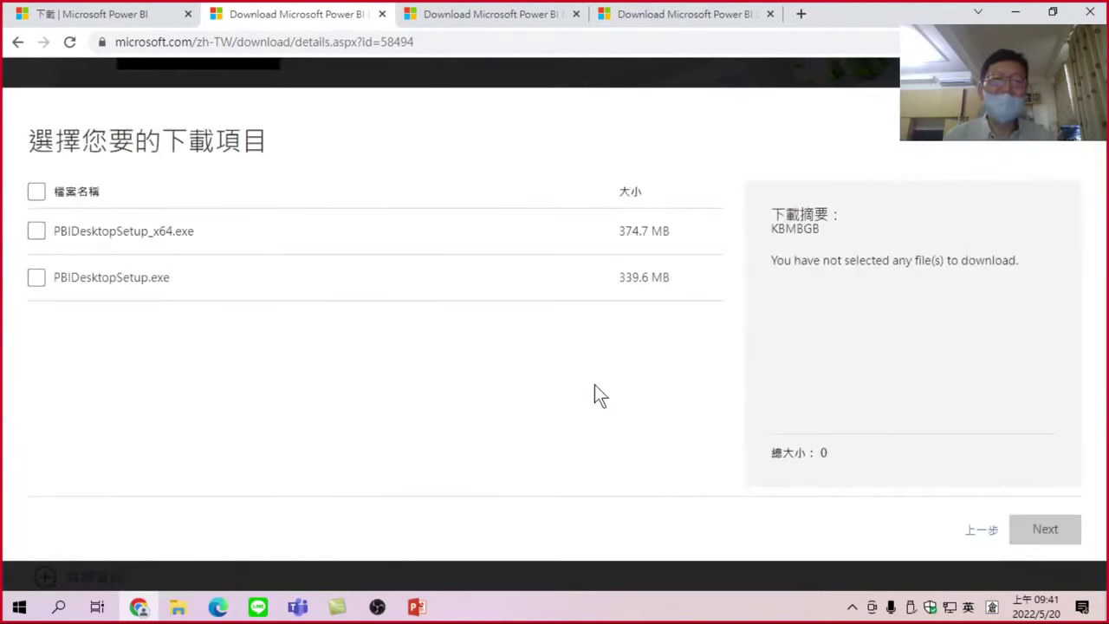
click(121, 230)
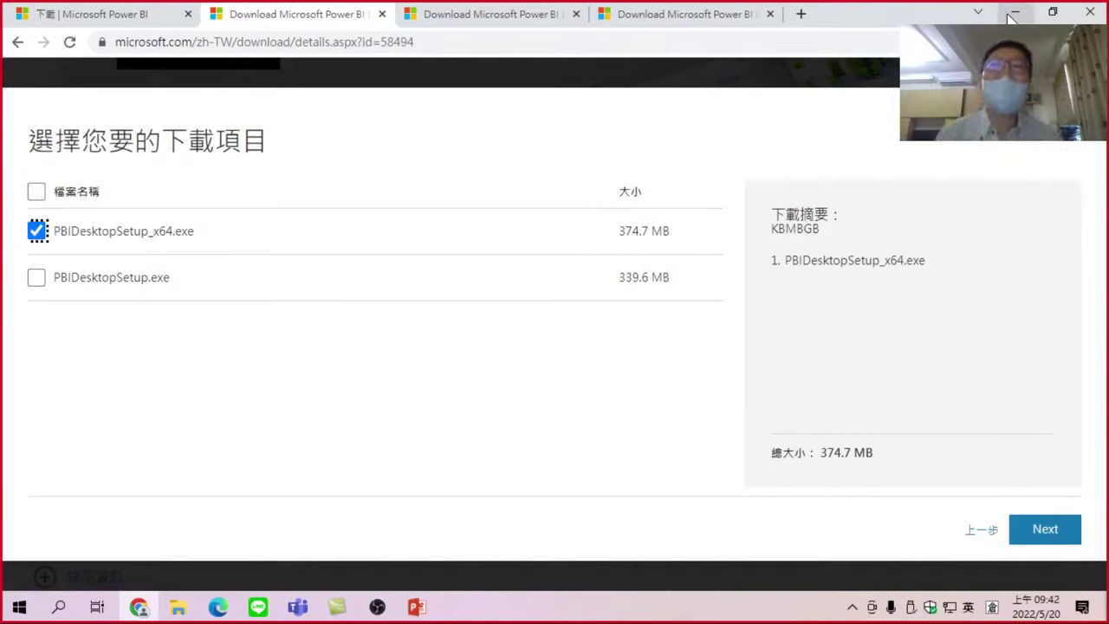
- Find PBIDesktopSetup_x64.exe in the Downloads folder, then return to the PowerPoint slideshow
click(178, 608)
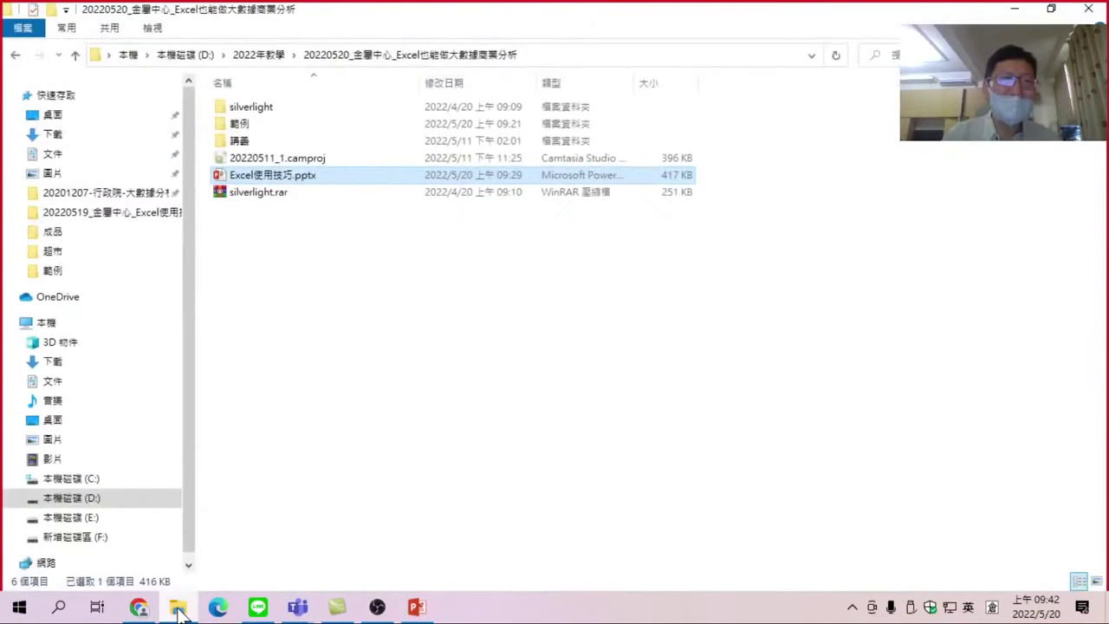
click(70, 136)
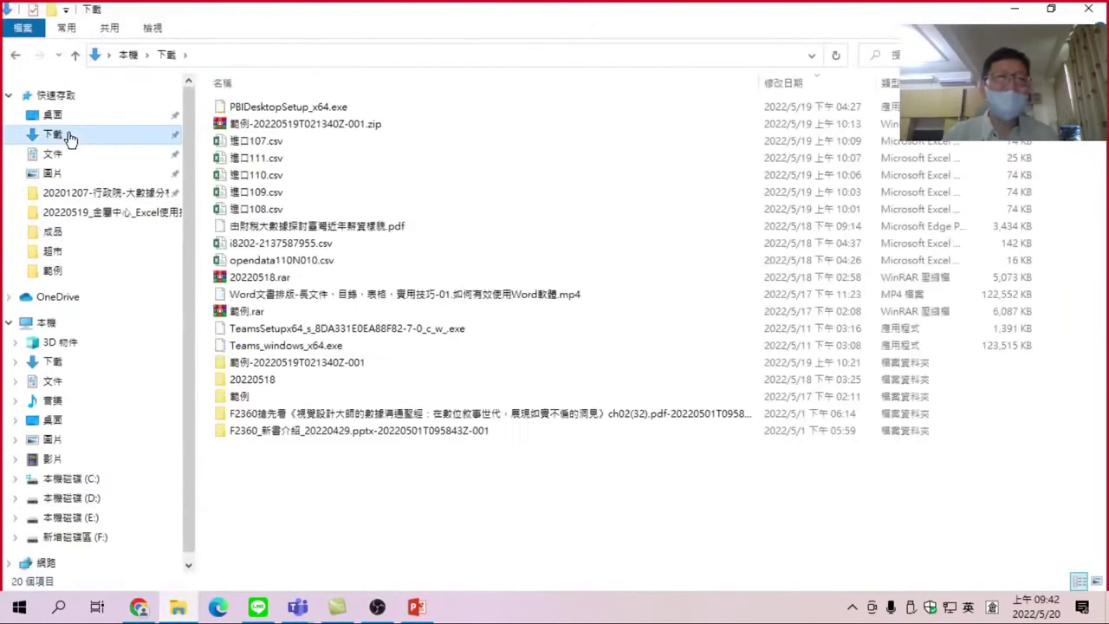
click(293, 116)
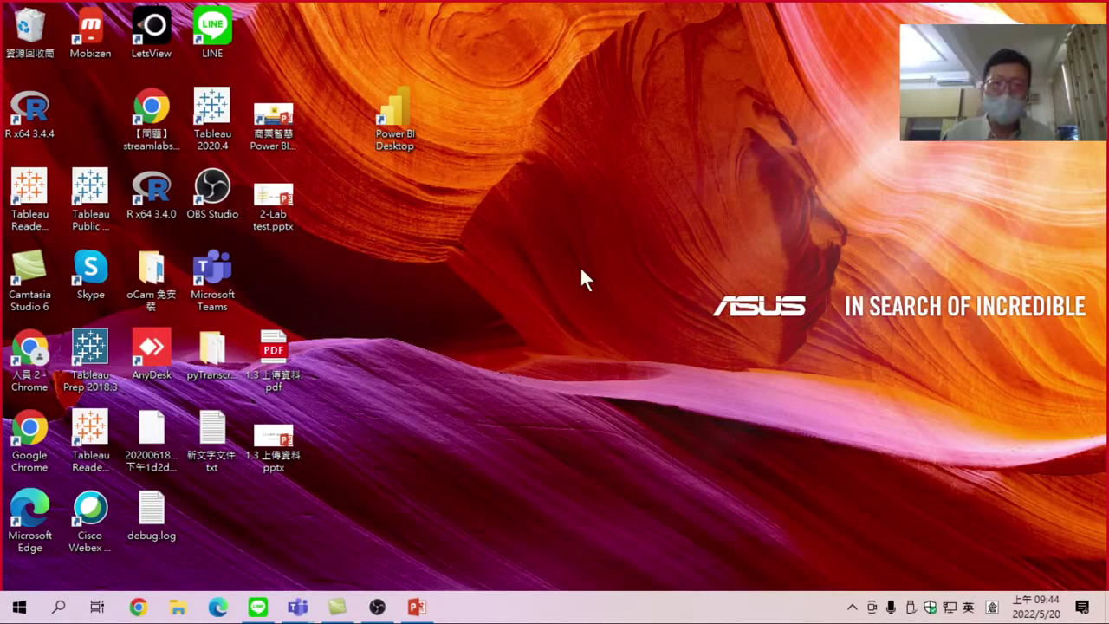
click(424, 605)
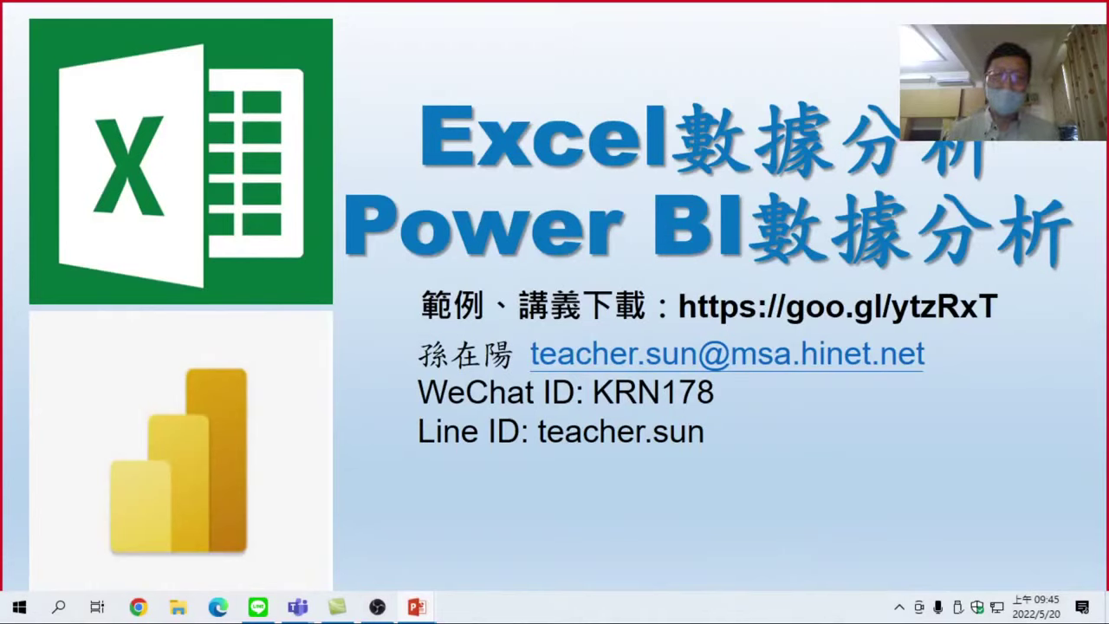
- Leave the course title slide to reveal the Windows desktop with its Power BI shortcut
key(super+d)
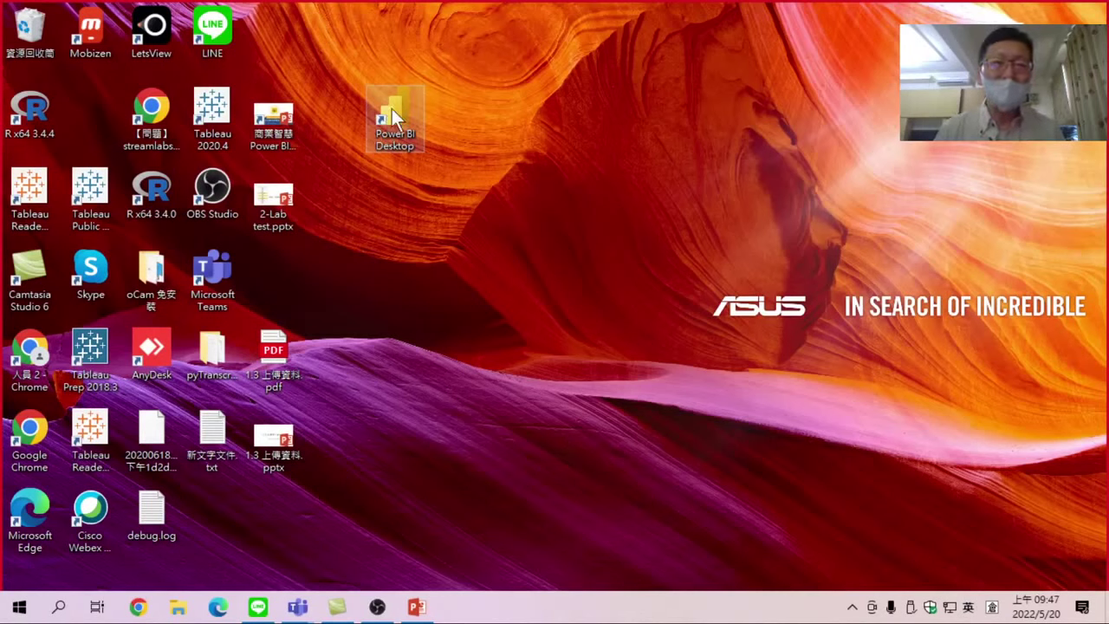
- Launch Power BI Desktop from its desktop shortcut to reach the recent-files start screen
double_click(392, 108)
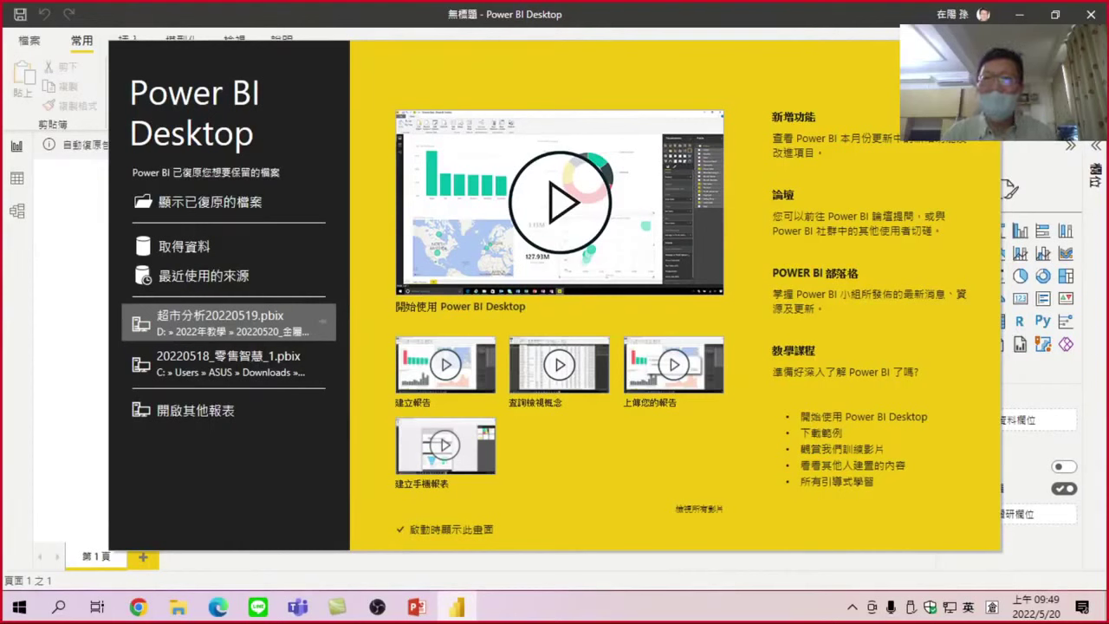
- Close the welcome screen and discard the auto-recovered files with 不，移除這些檔案
key(Escape)
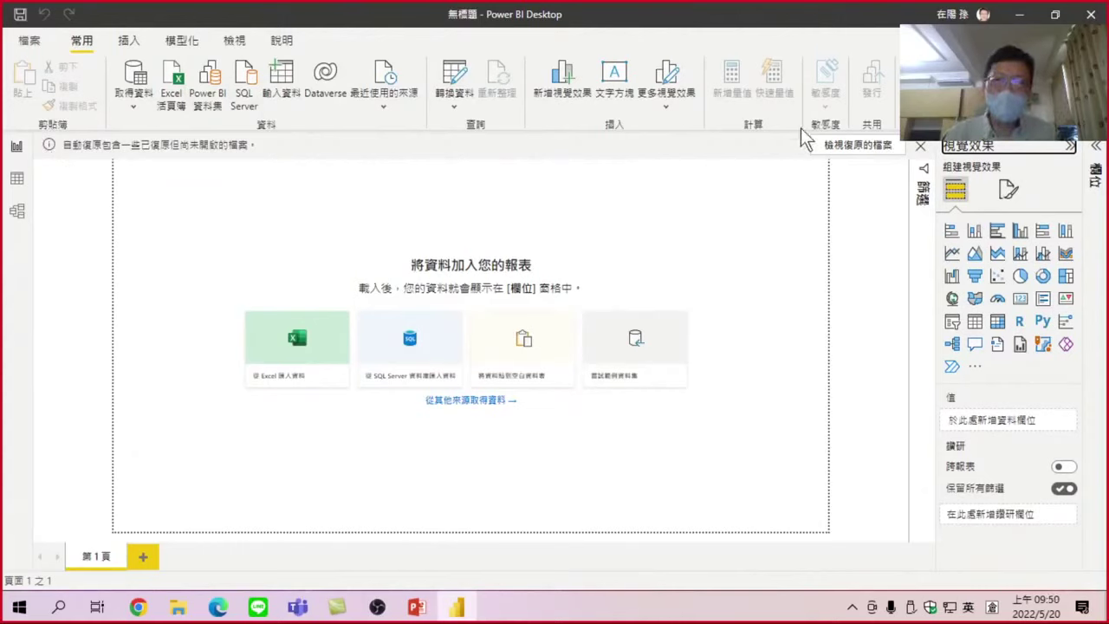
click(919, 146)
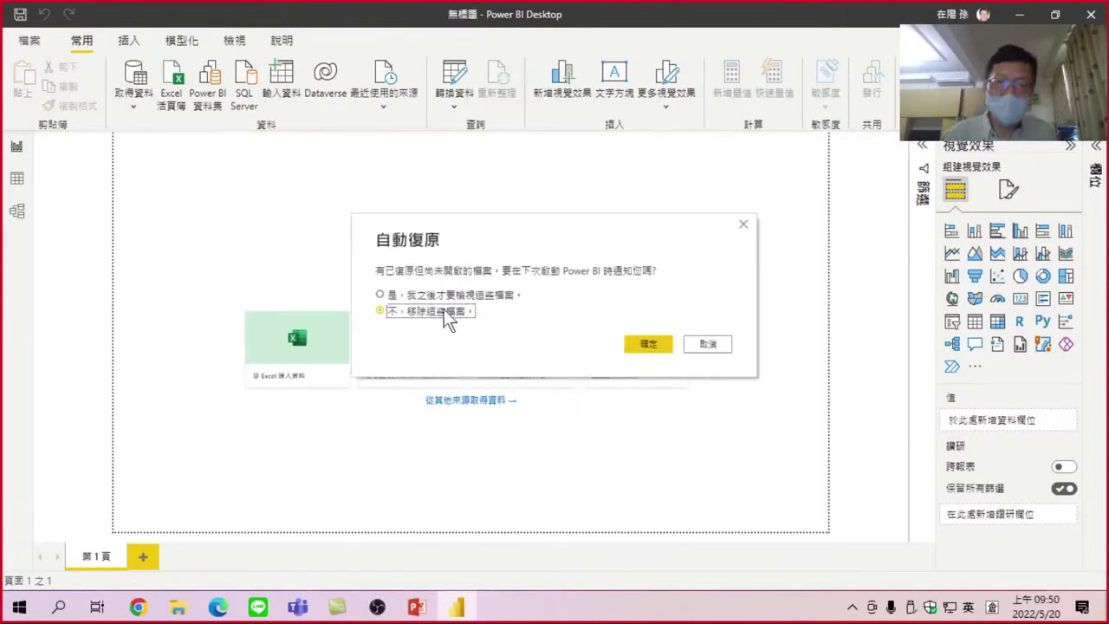
click(654, 344)
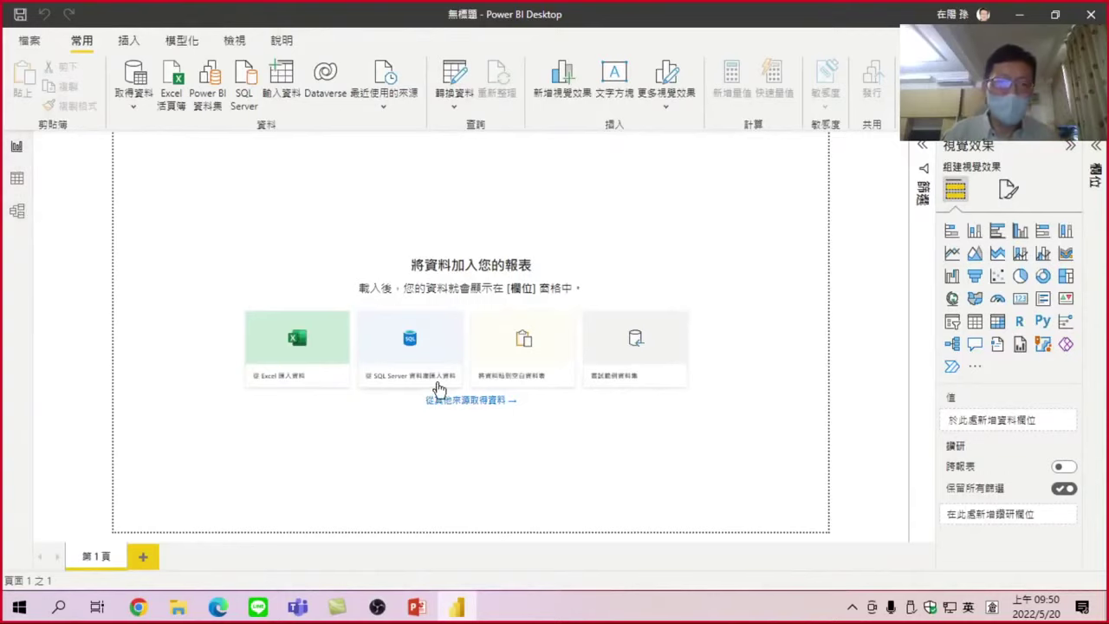
click(18, 179)
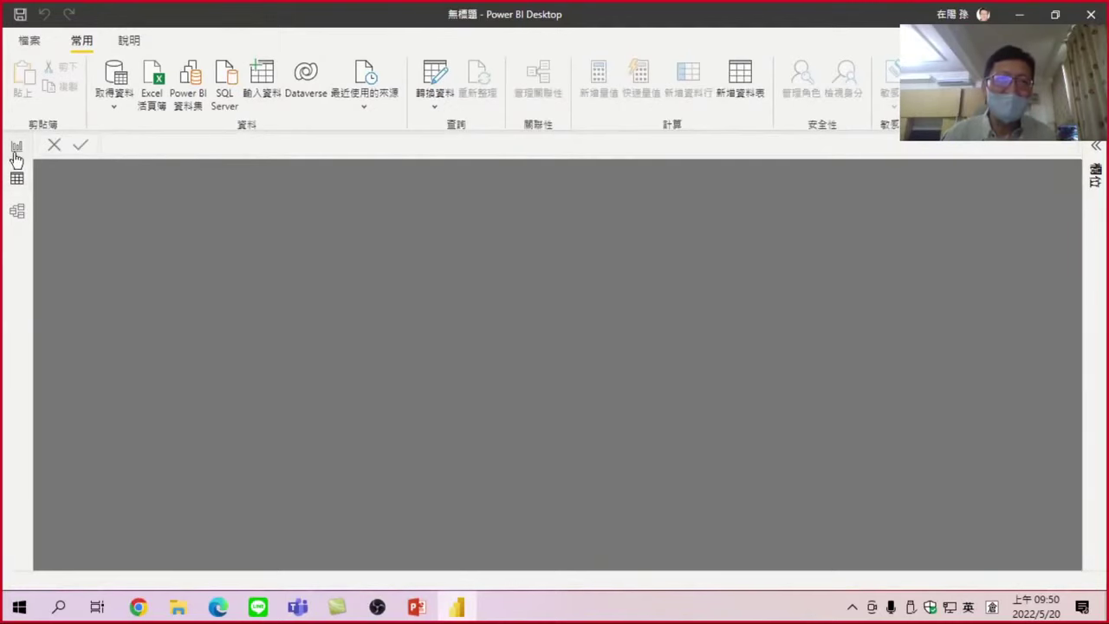
click(14, 220)
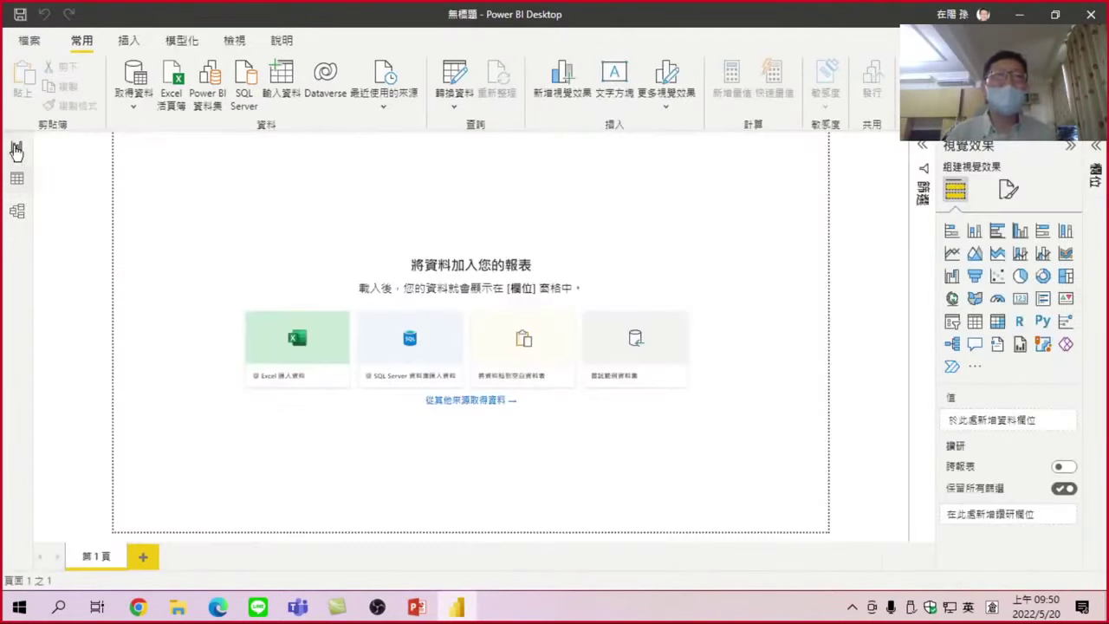
click(15, 147)
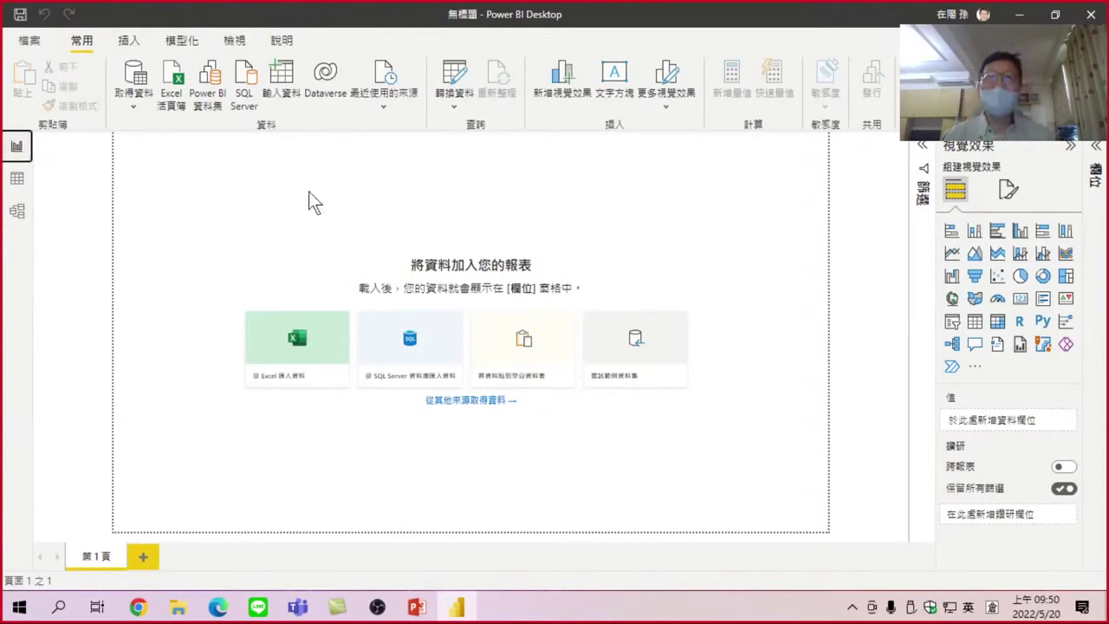
click(925, 147)
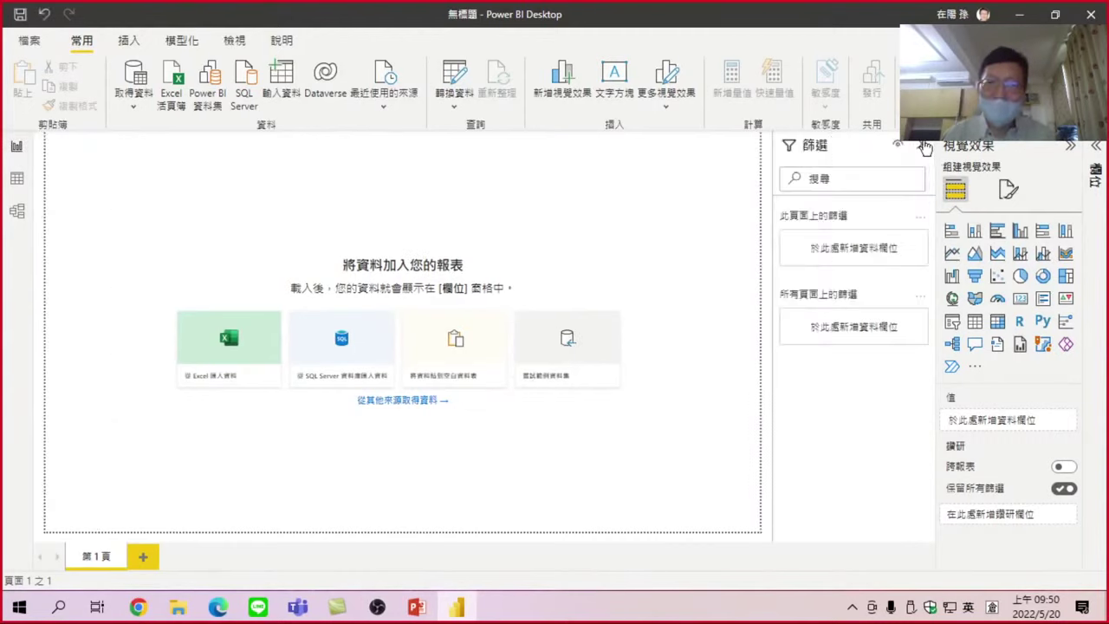
click(923, 148)
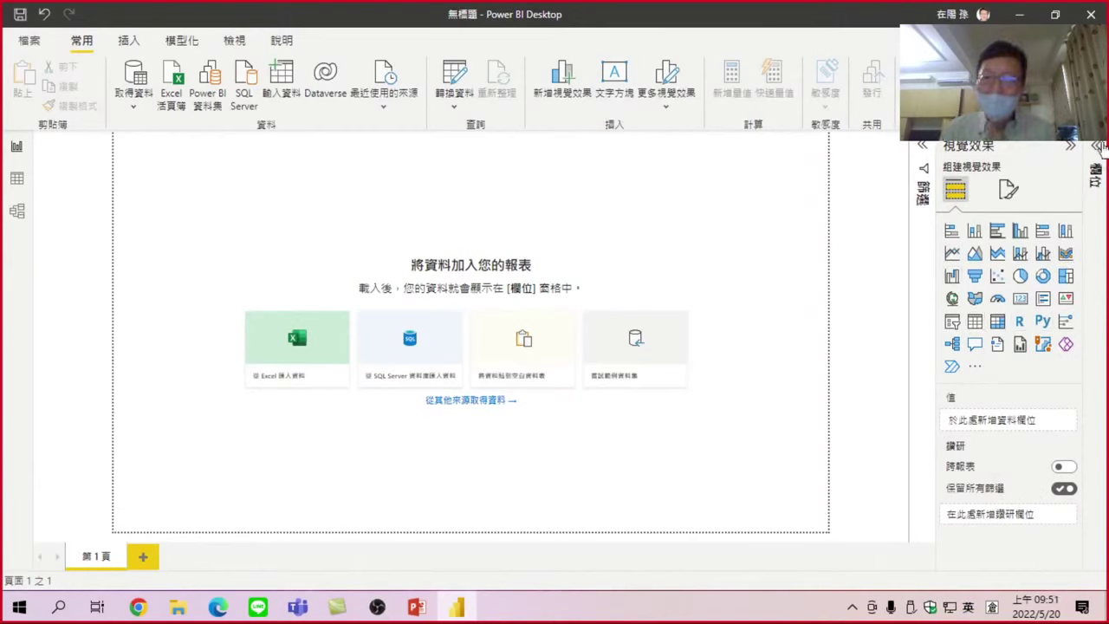
click(1097, 165)
click(1097, 146)
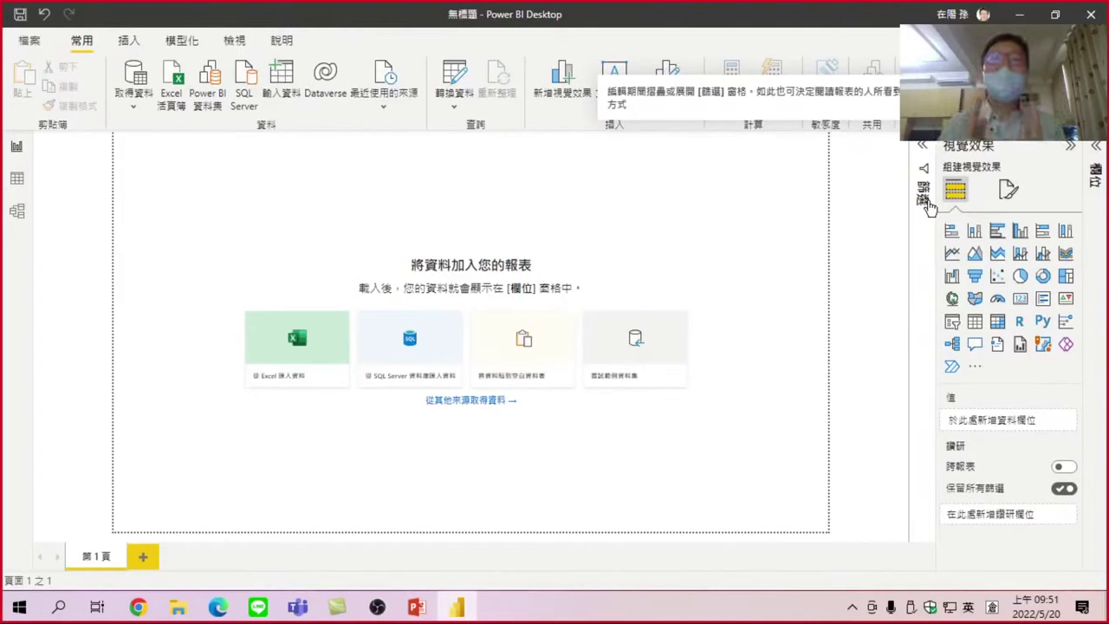
click(924, 149)
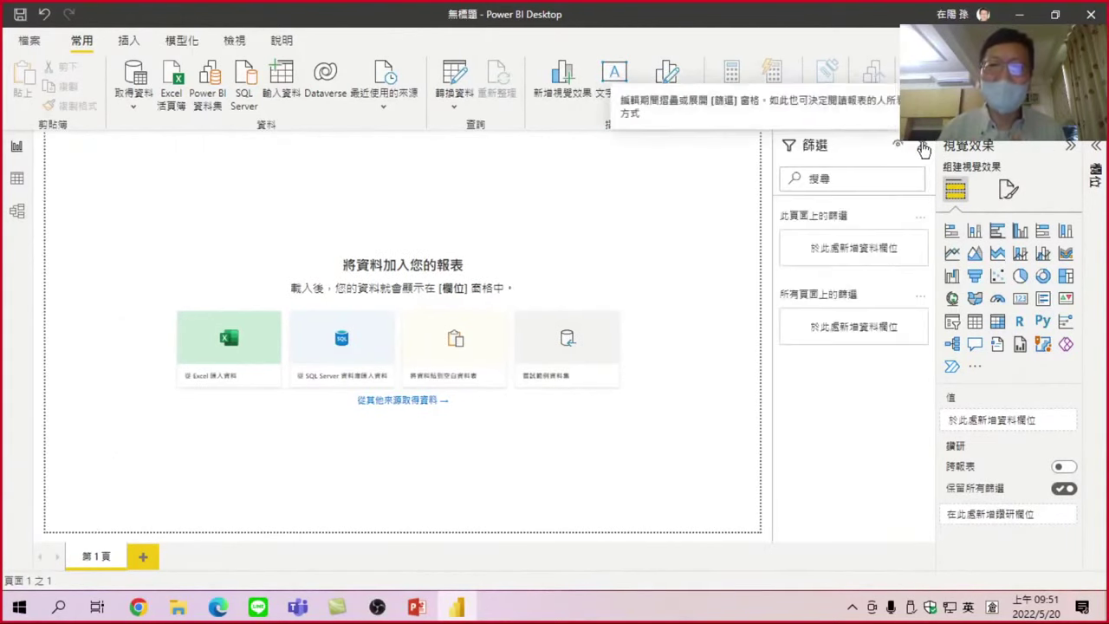
click(924, 149)
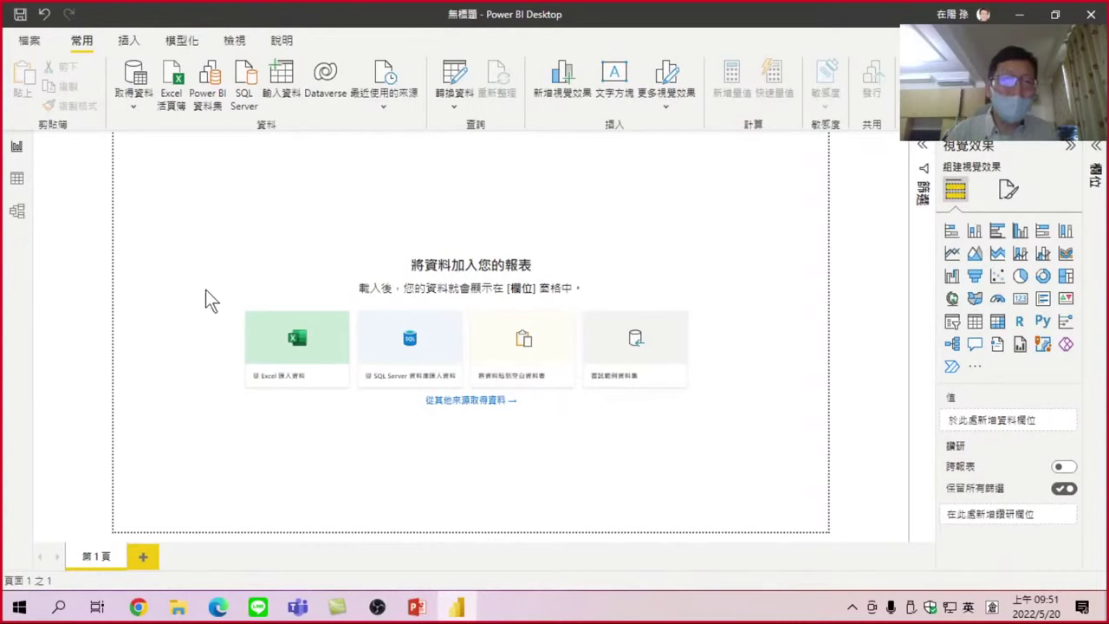
- Show the 說明 (Help) tab on a simplified single-line ribbon and expand the Filters pane
click(278, 40)
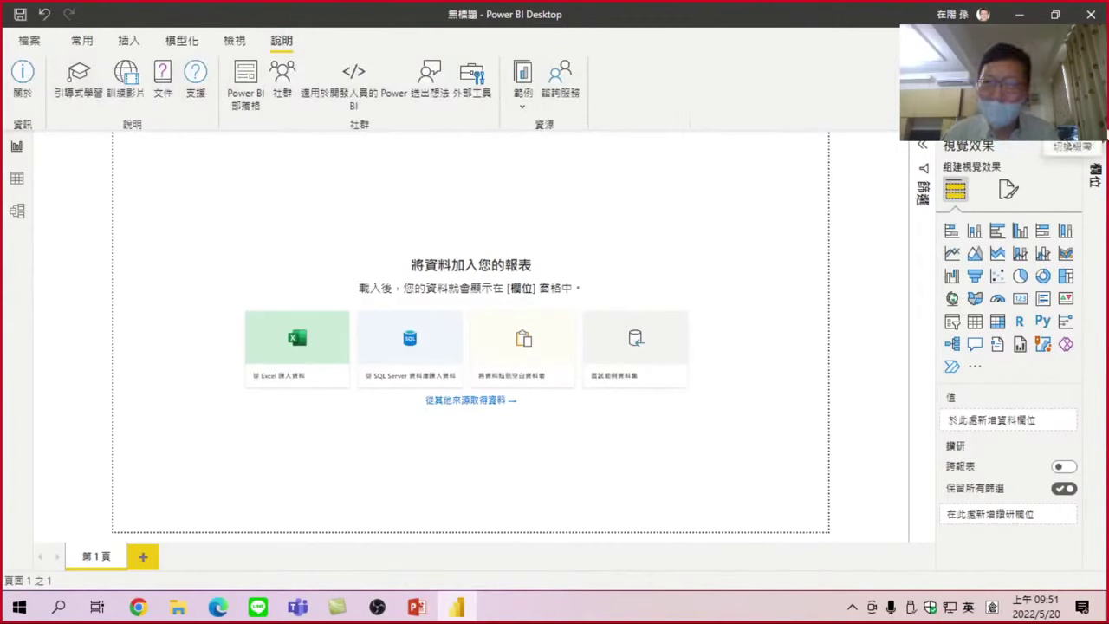
click(1097, 128)
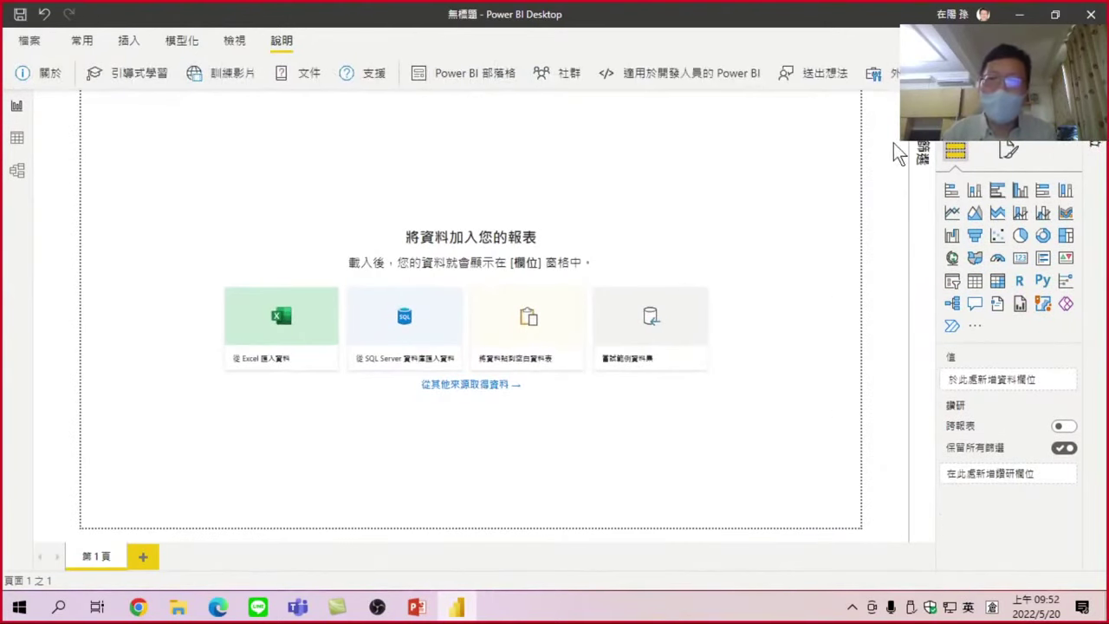
click(923, 154)
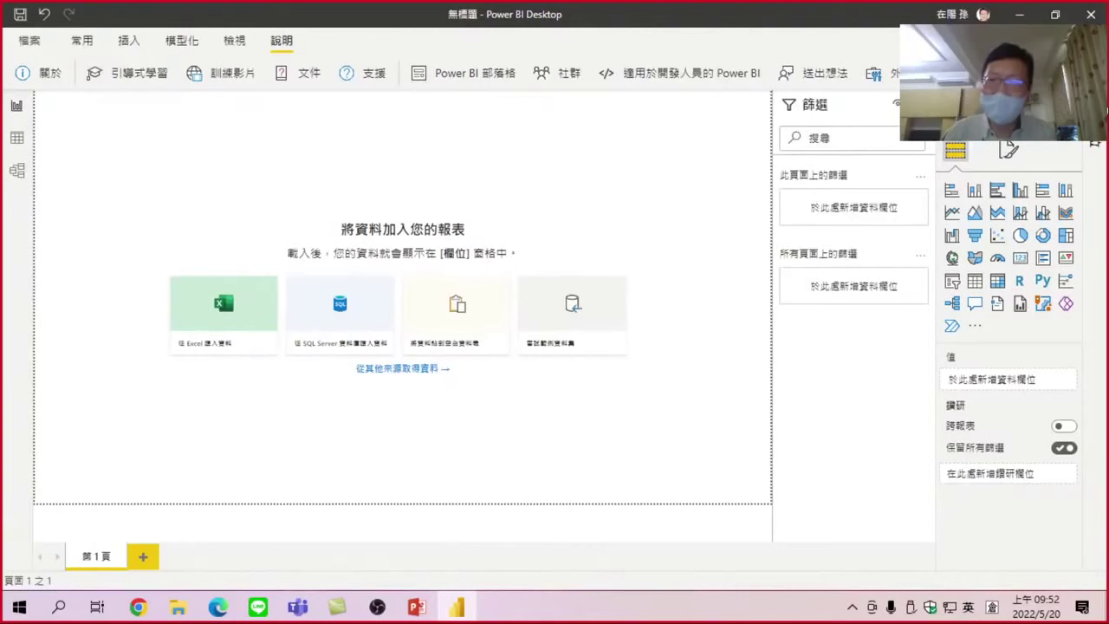
- Collapse the Filters and Fields panes and restore the full classic ribbon
click(1096, 143)
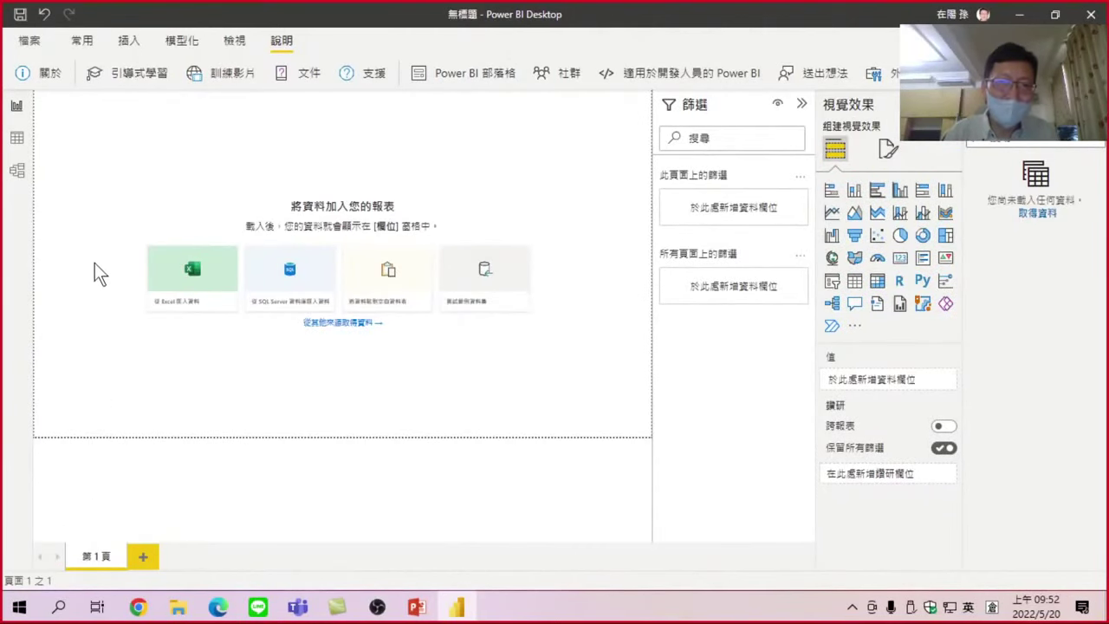
click(804, 106)
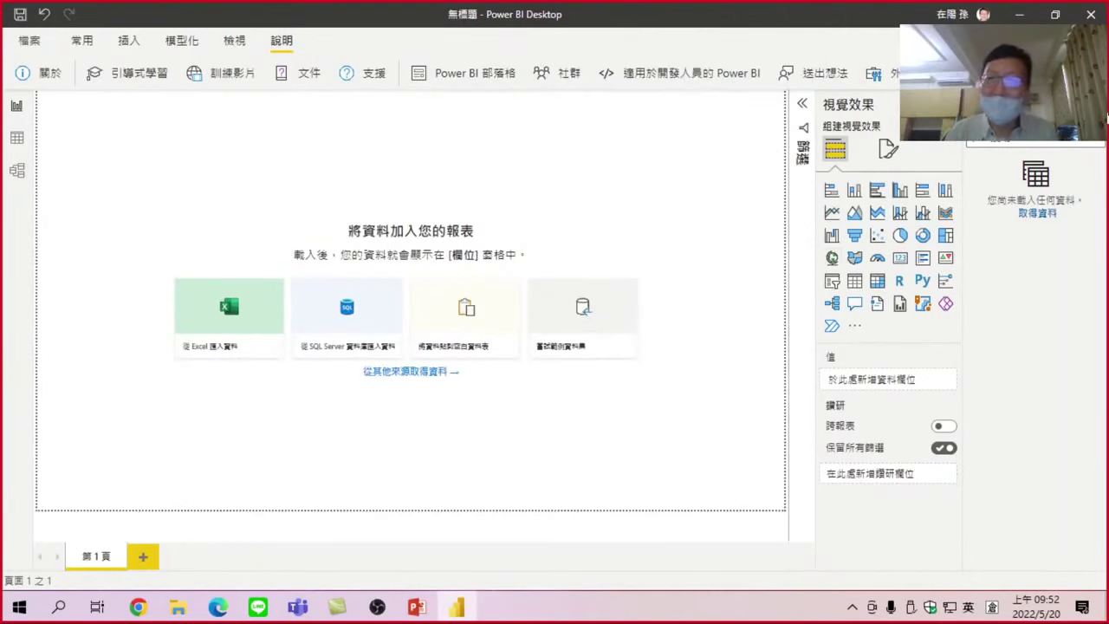
click(1095, 106)
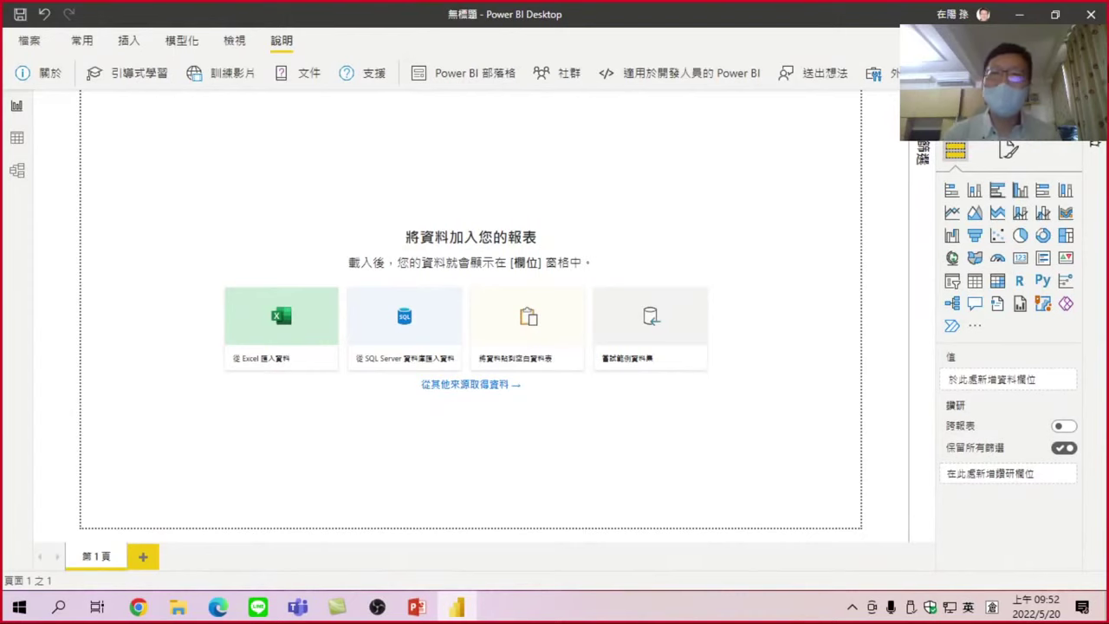
click(1093, 78)
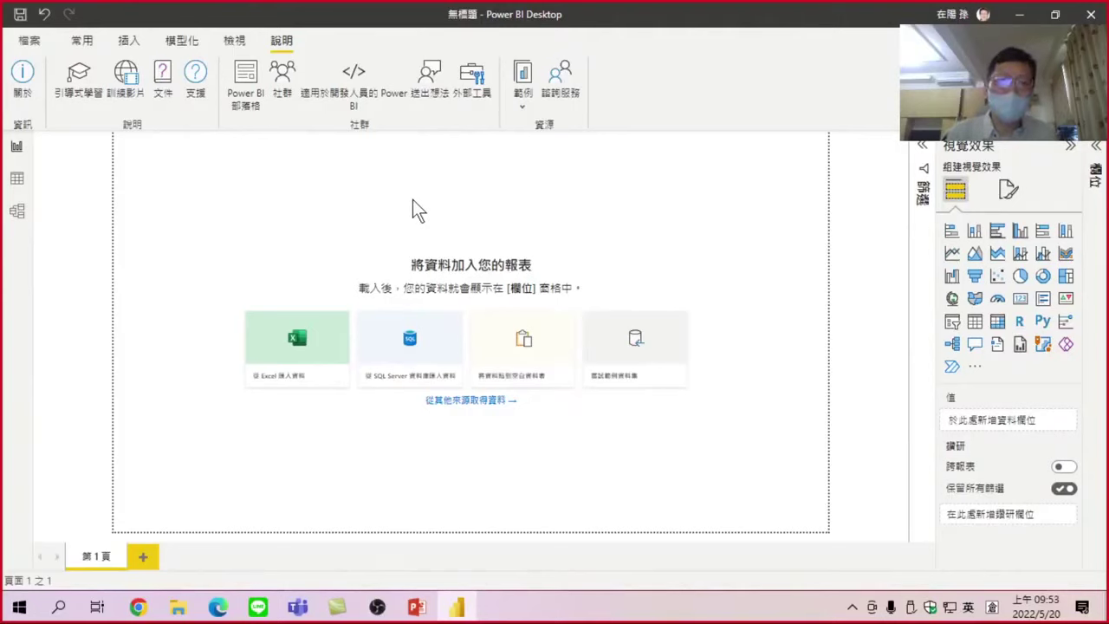
- Show the 常用 (Home) ribbon with its data-source commands, including Excel workbook import
click(82, 41)
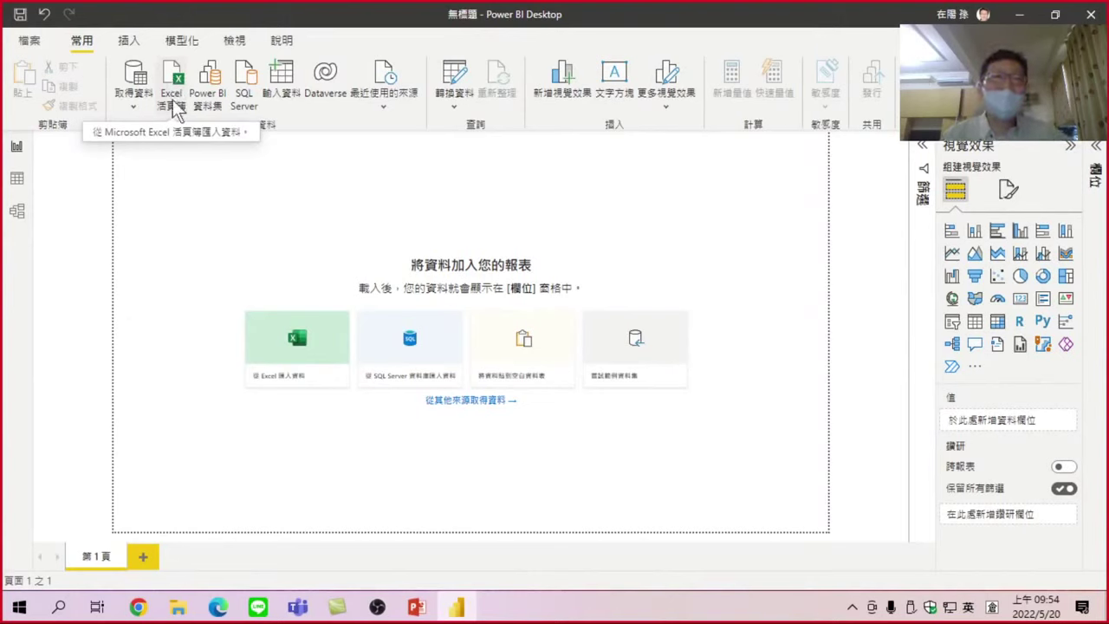
- Open the Excel workbook 超市範例2017.xlsx from the 範例 folder in the Navigator
click(174, 80)
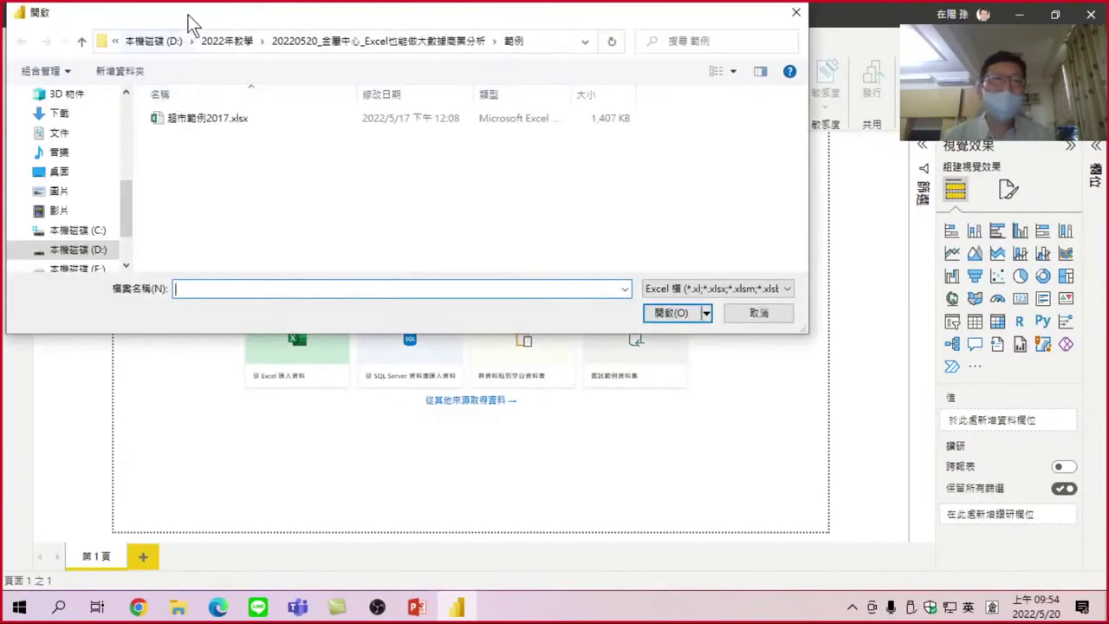
drag(191, 12, 239, 139)
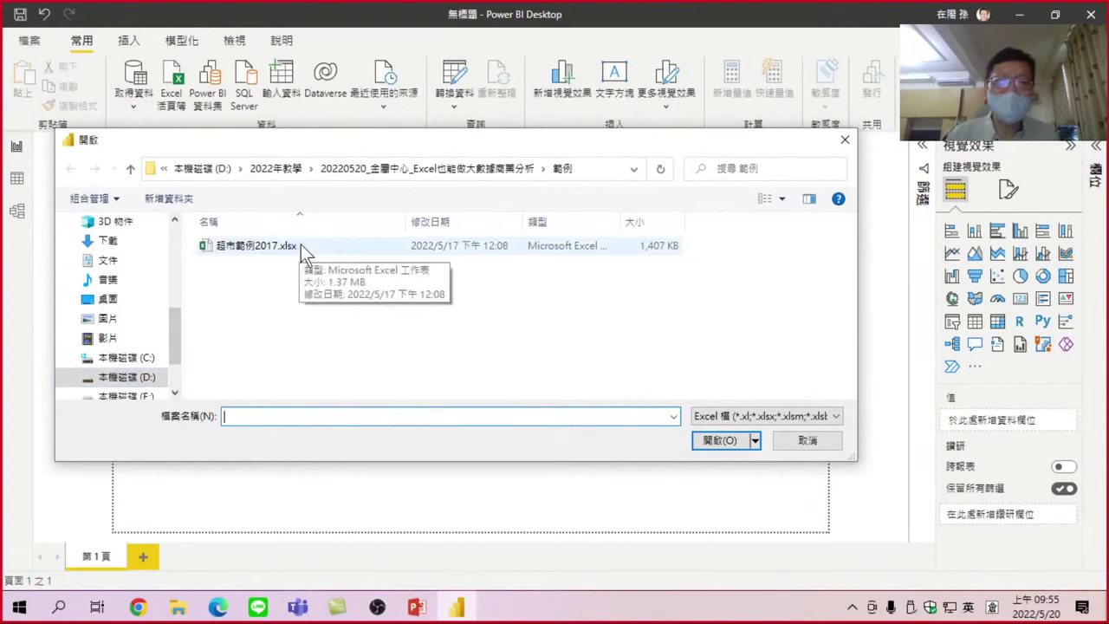
click(252, 246)
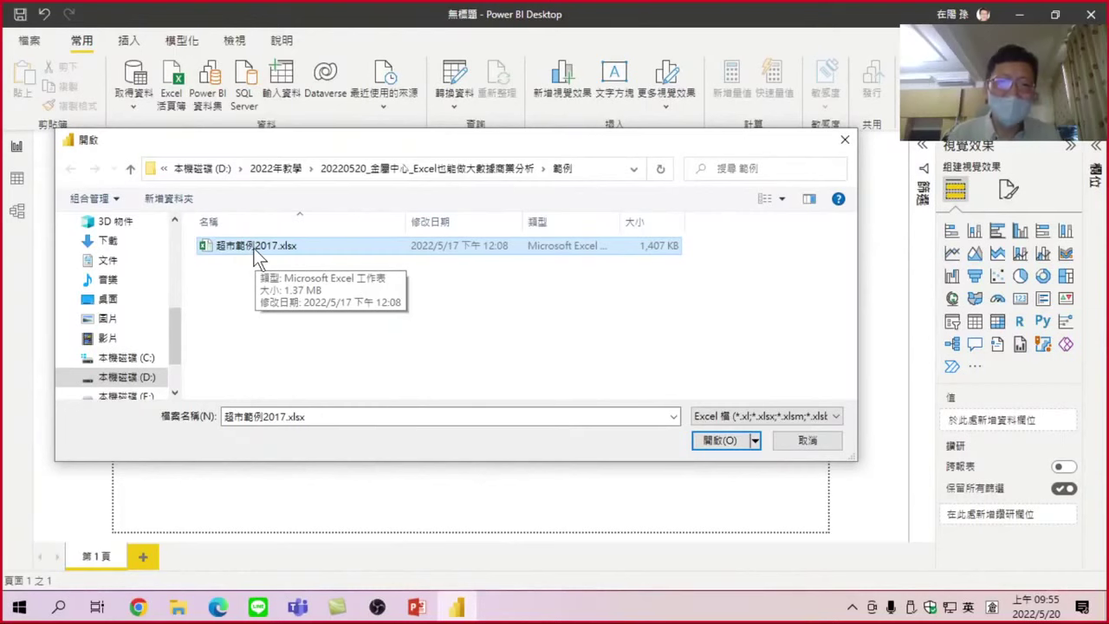
click(721, 440)
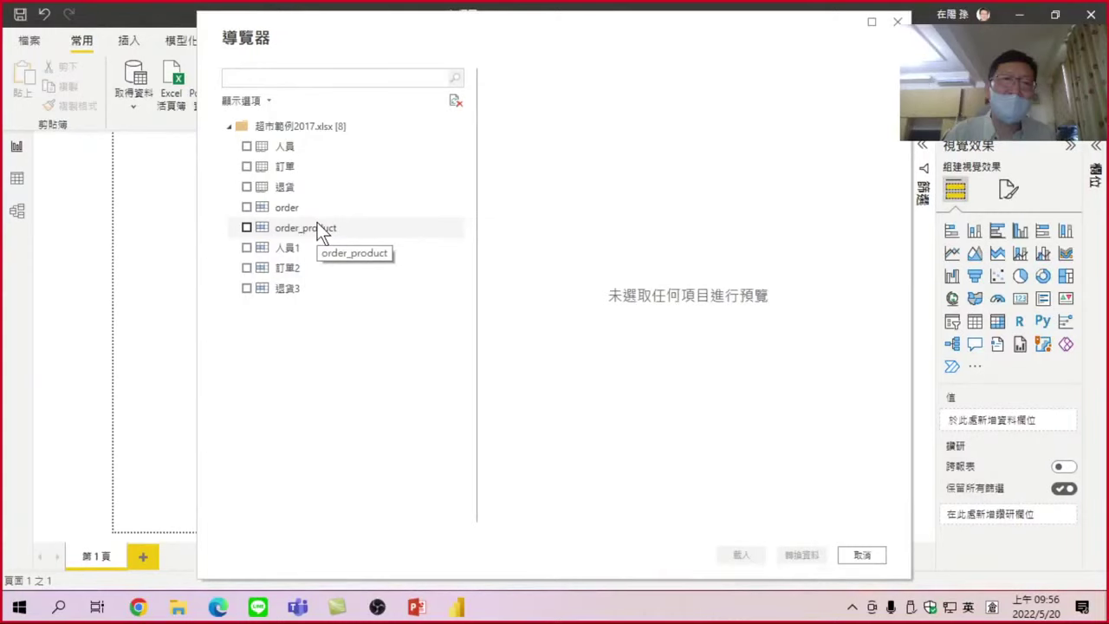
- Select the 訂單 sheet in the Navigator to preview and load it
click(248, 166)
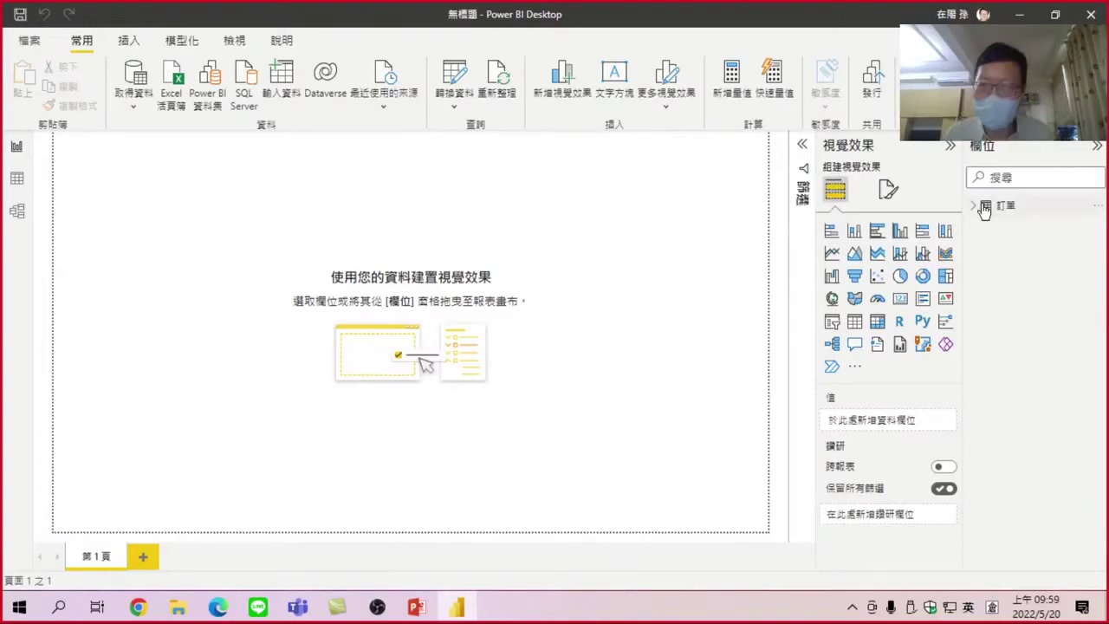
mouse_move(1004, 206)
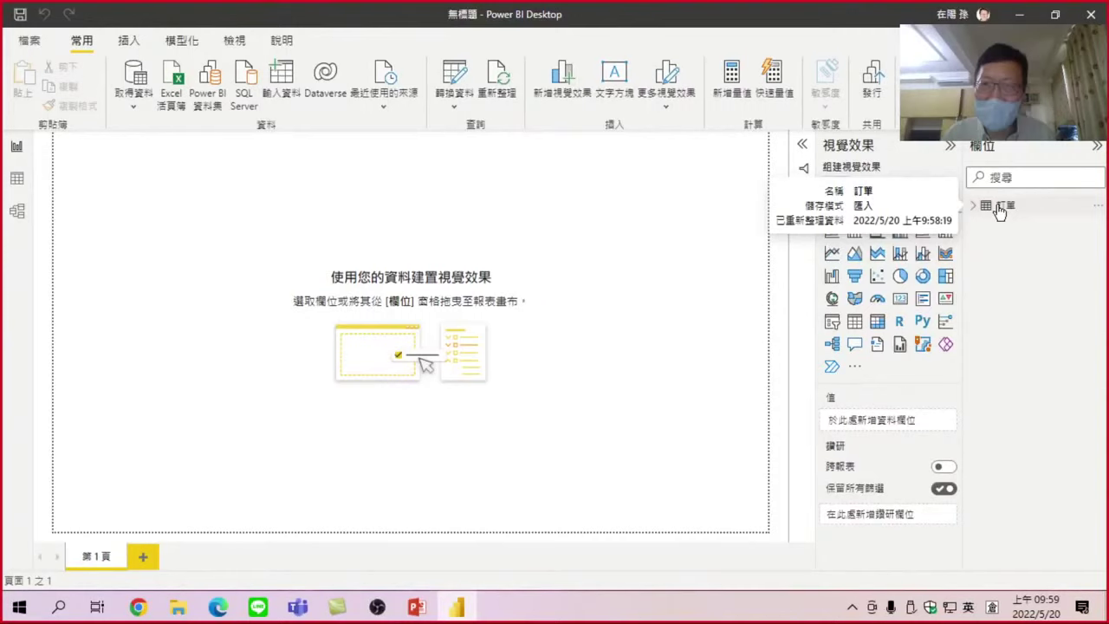
- Expand the 訂單 table in the Fields pane and add the 地區 field to the report
click(999, 211)
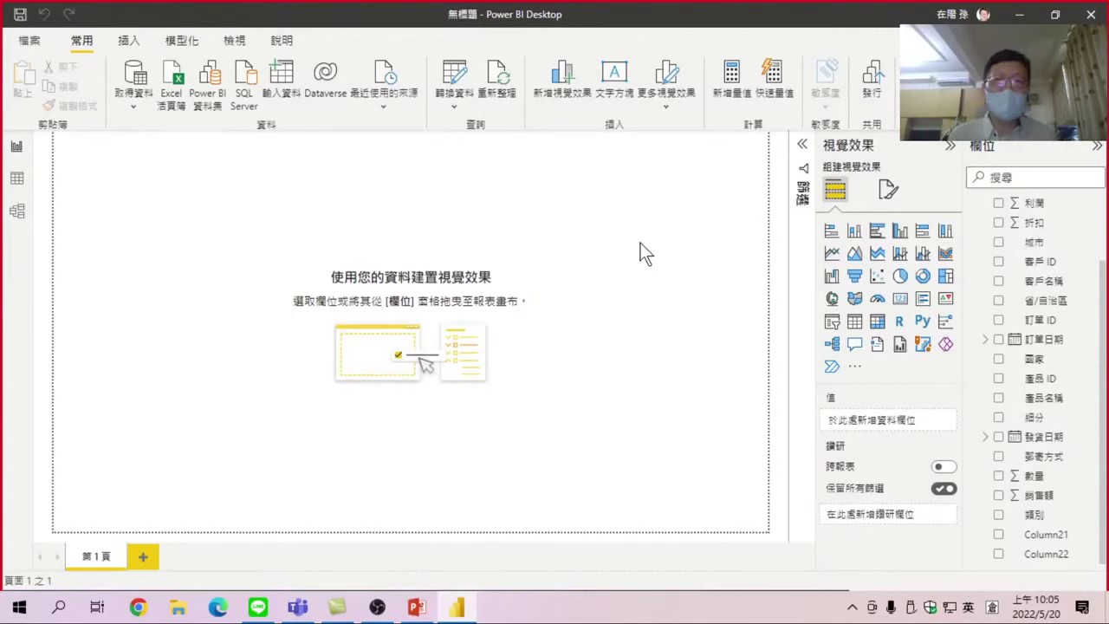
scroll(1020, 244, up, 2)
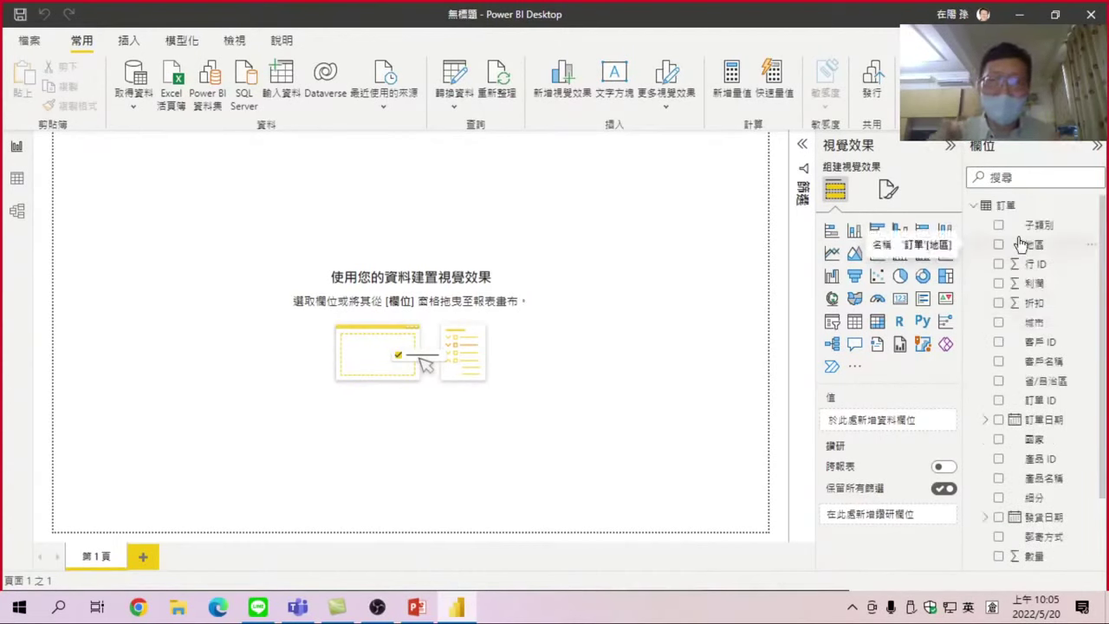
mouse_move(1034, 245)
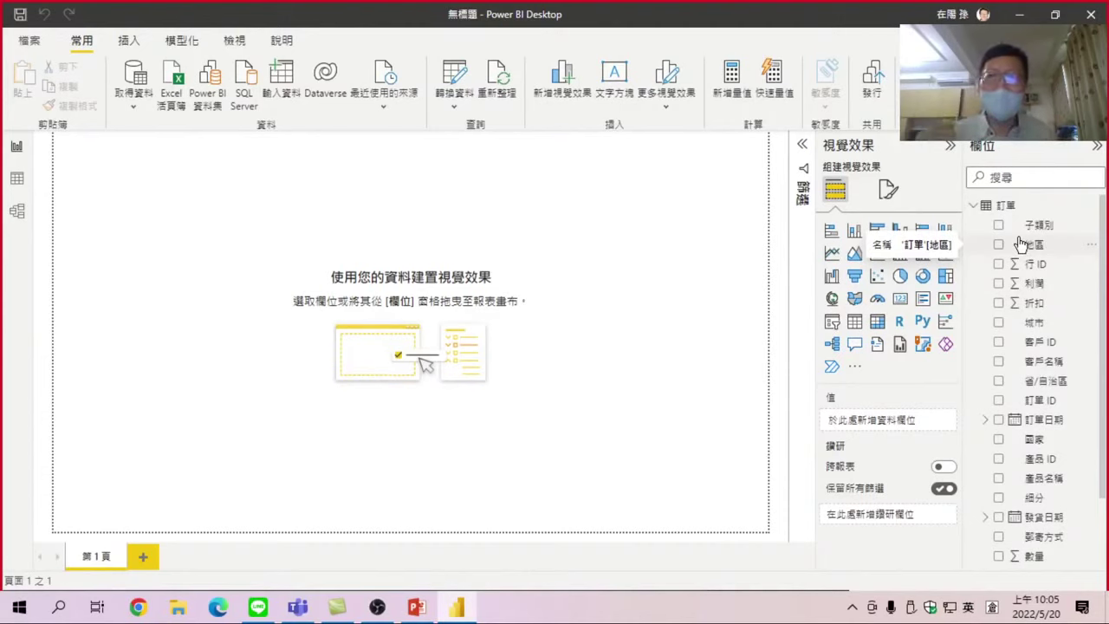
click(1019, 240)
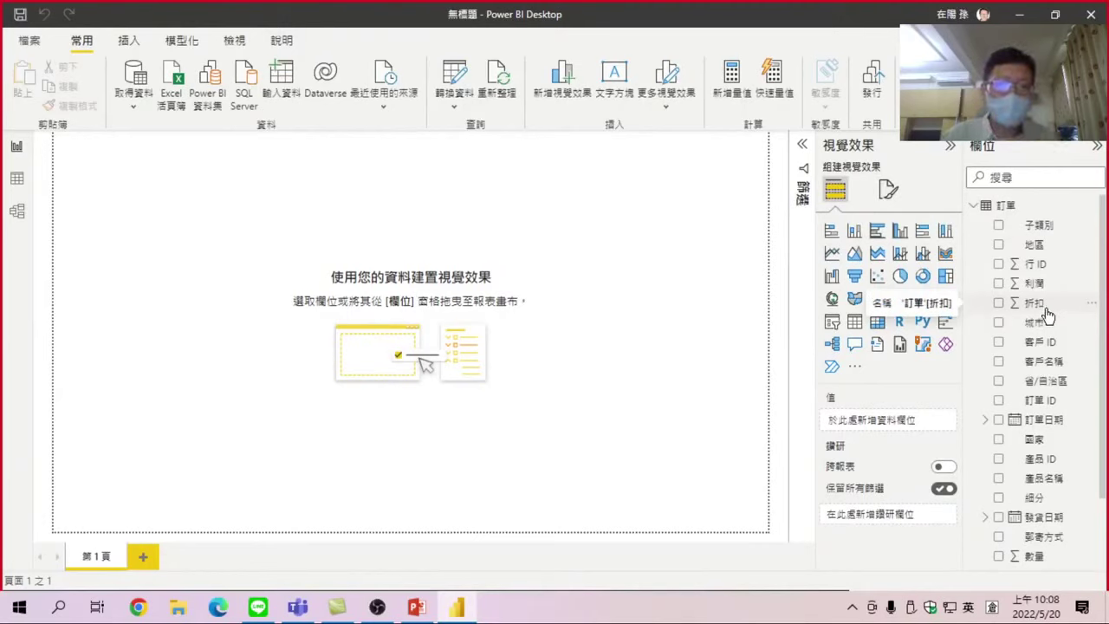
- Switch to Data view showing the 訂單 table's 10,933 rows with its fields expanded
click(17, 180)
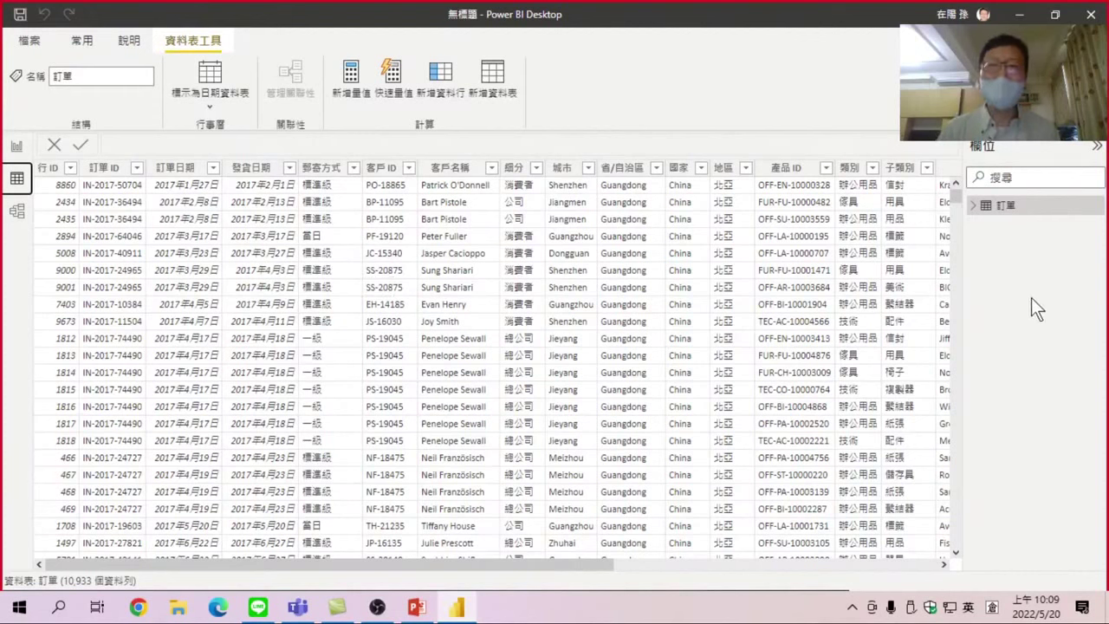
click(974, 206)
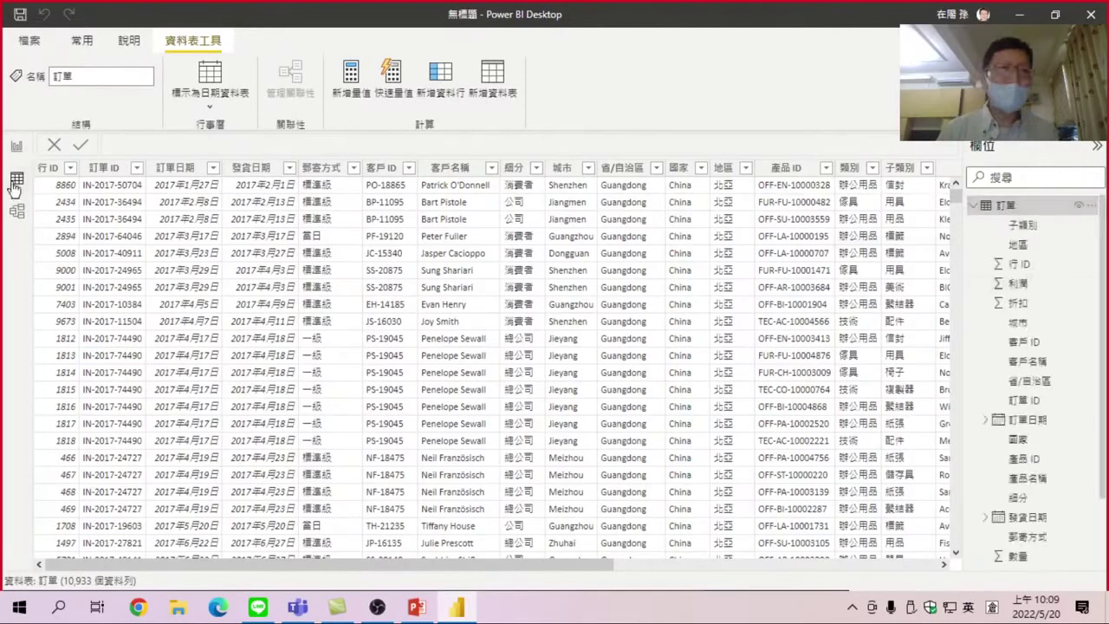